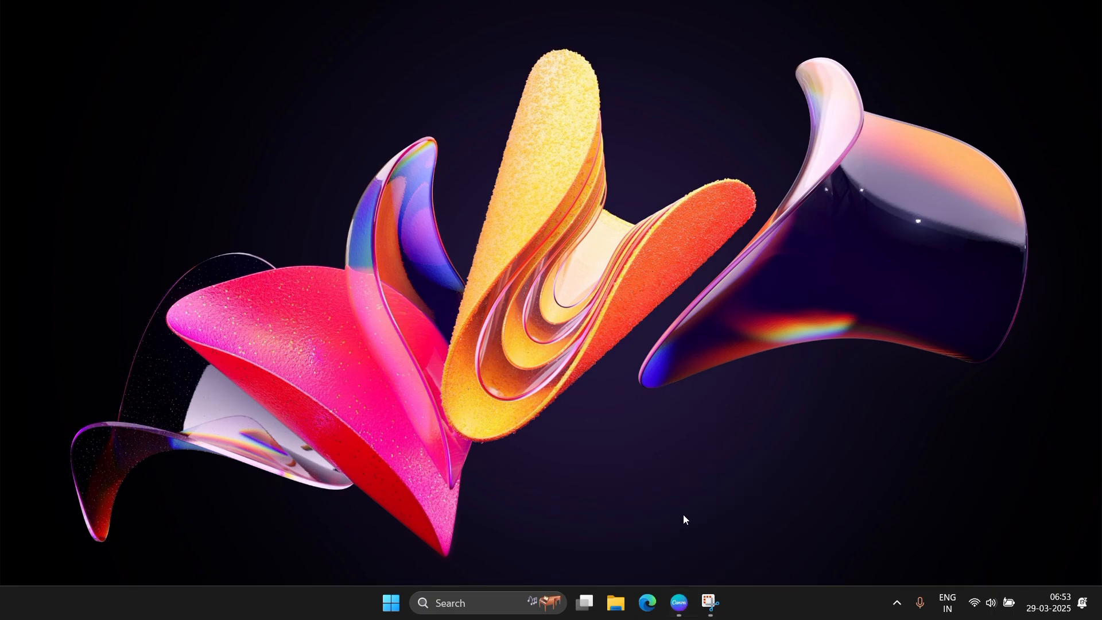
# Open the Blue Minimalist Corporate Business Card design from Recent designs.
pyautogui.click(687, 612)
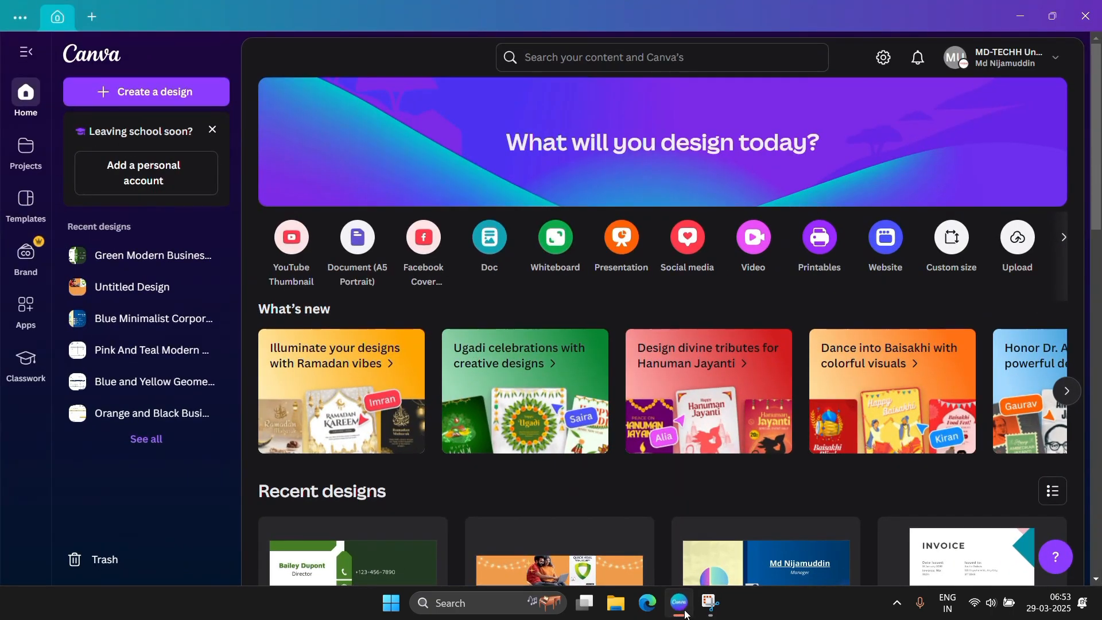
pyautogui.scroll(-5, 524, 414)
pyautogui.scroll(4, 524, 414)
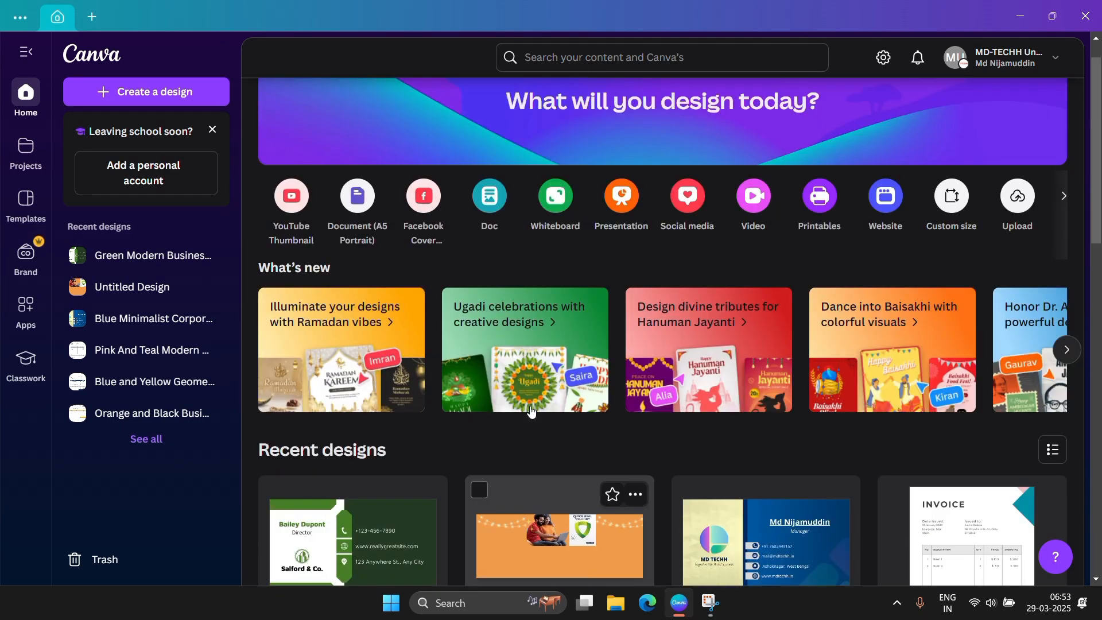
pyautogui.scroll(-2, 536, 408)
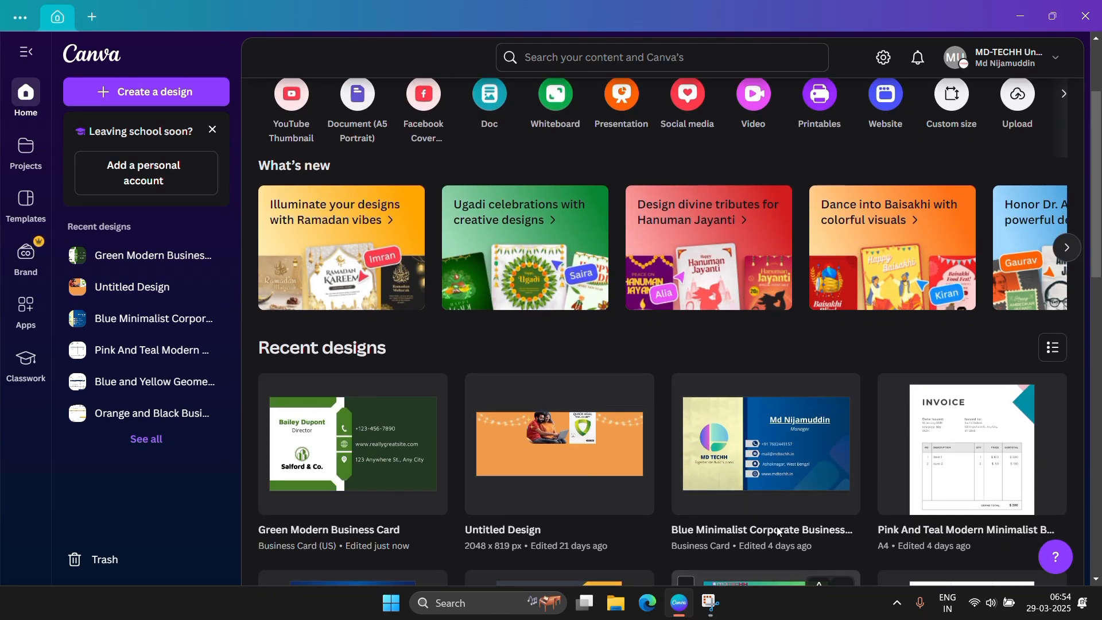
pyautogui.scroll(-1, 769, 488)
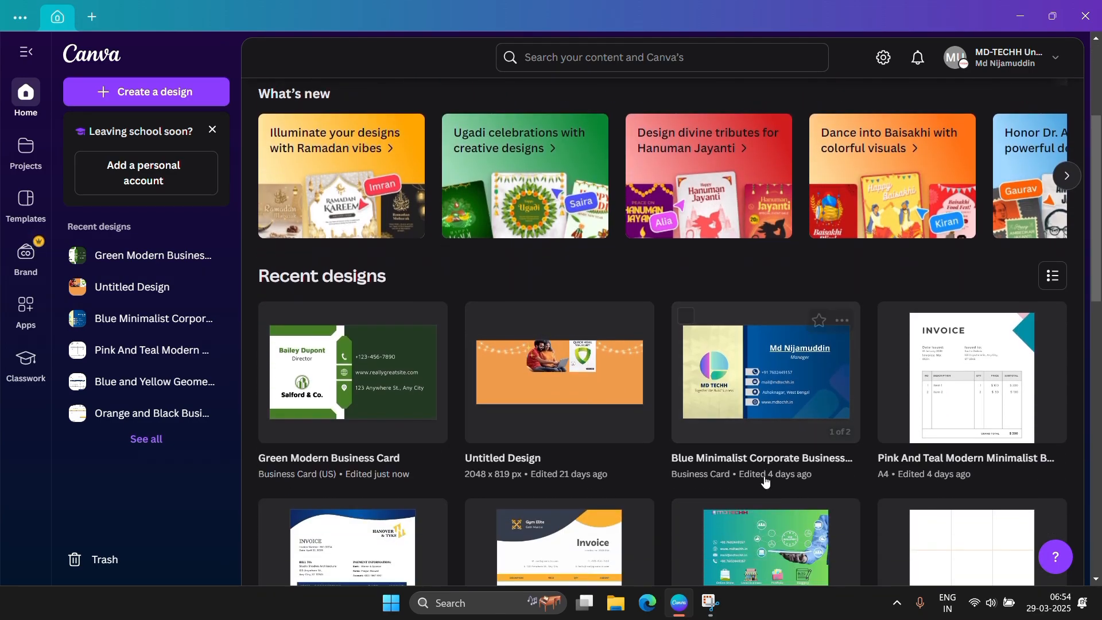
pyautogui.click(760, 397)
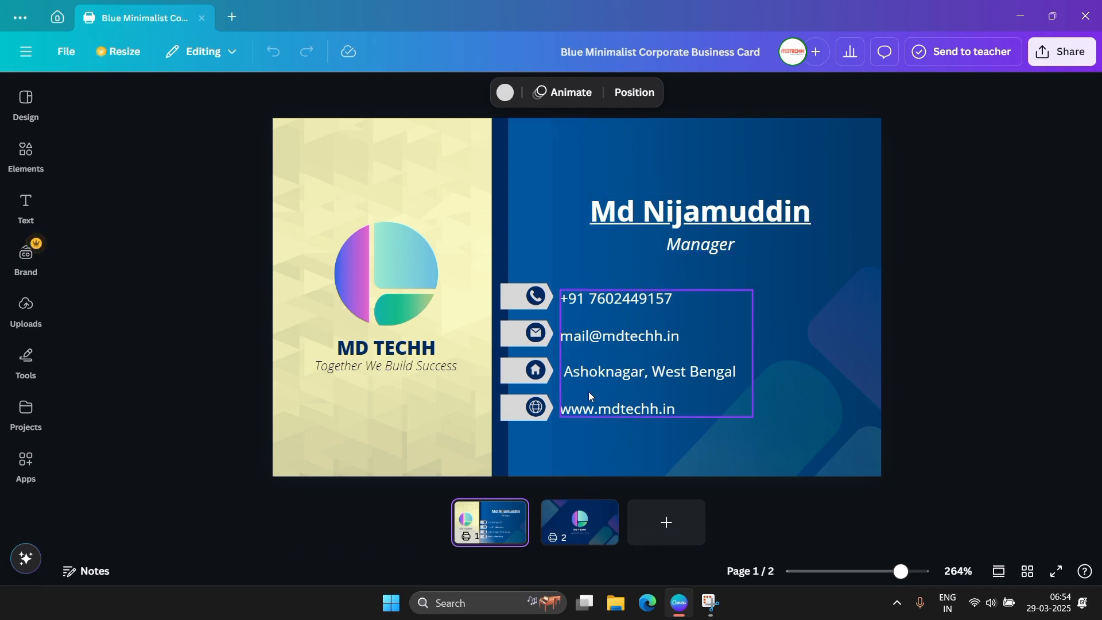
# Look over page 2 of the card, then return to page 1.
pyautogui.click(514, 511)
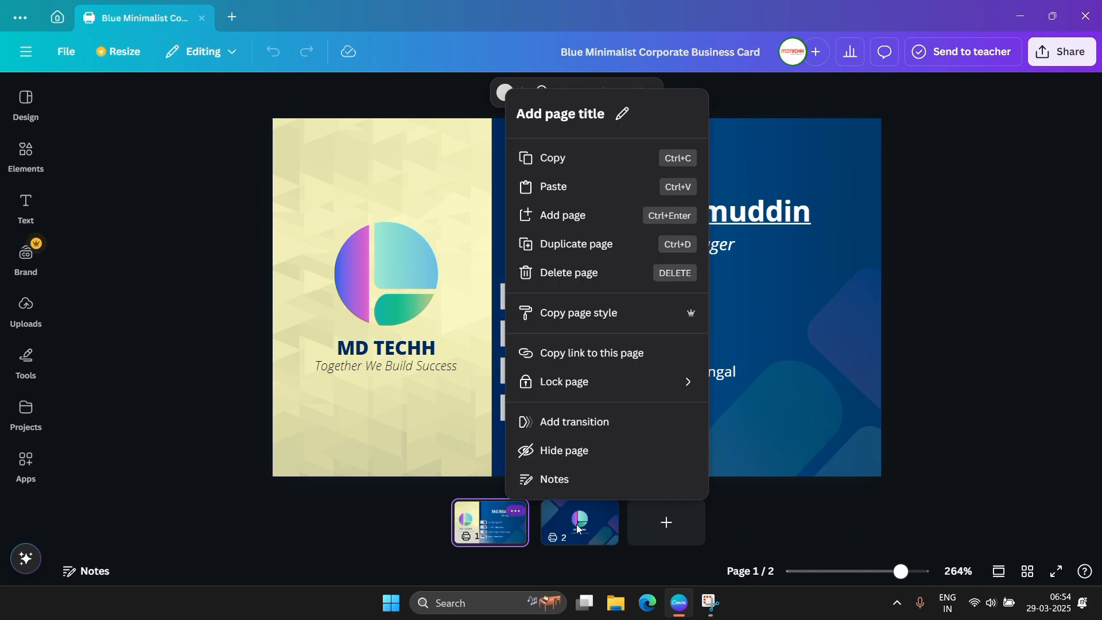
pyautogui.click(580, 536)
pyautogui.click(575, 534)
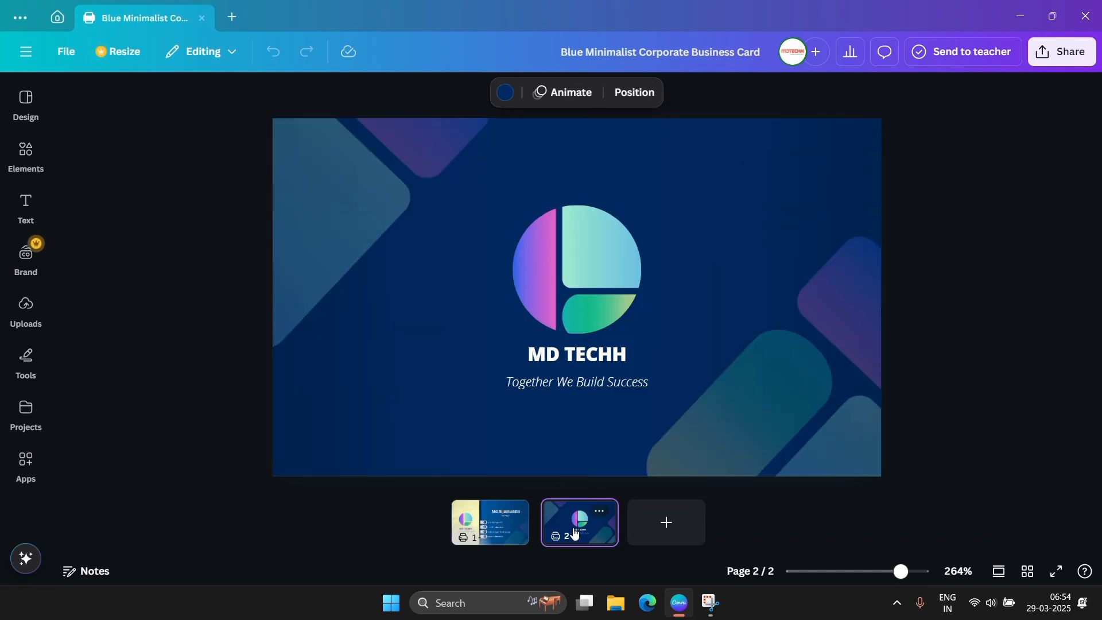
pyautogui.click(502, 531)
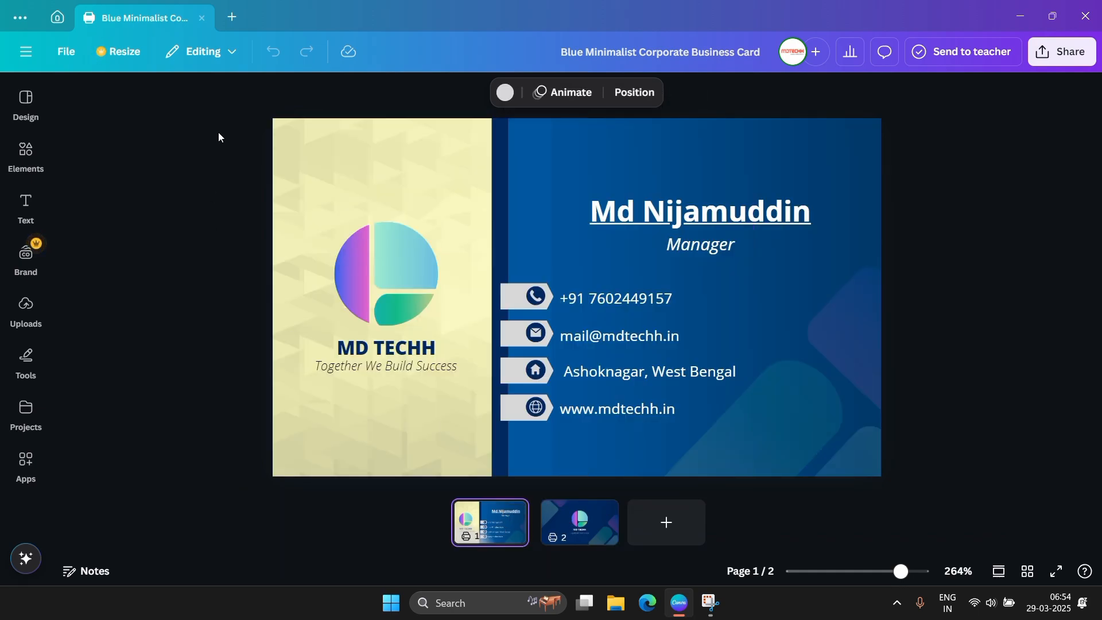
# Go back to the Canva home page.
pyautogui.click(230, 16)
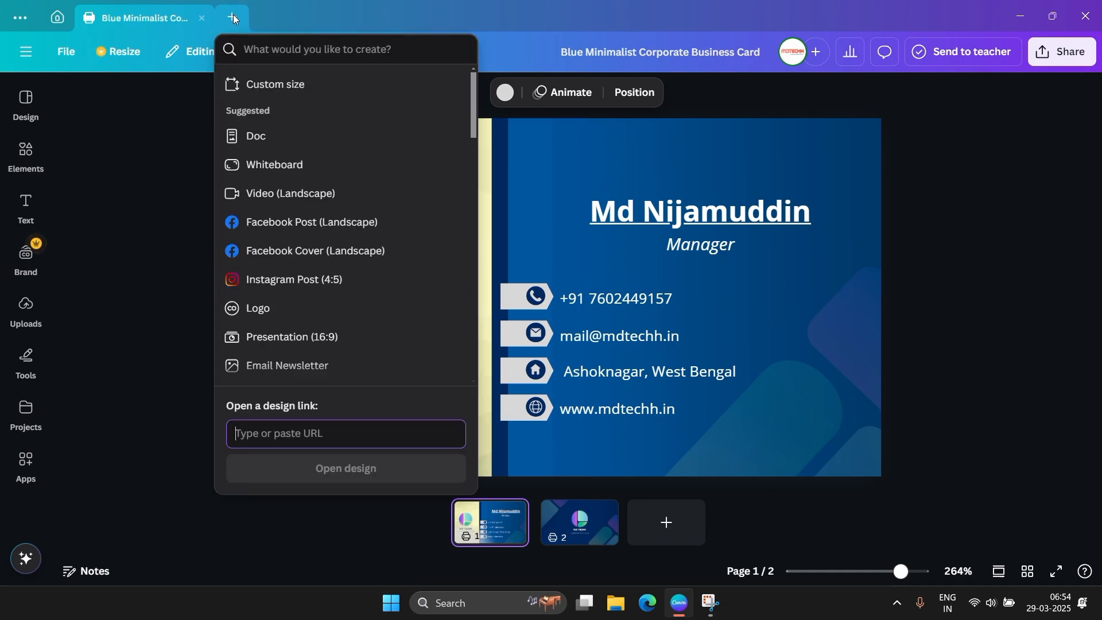
pyautogui.click(50, 18)
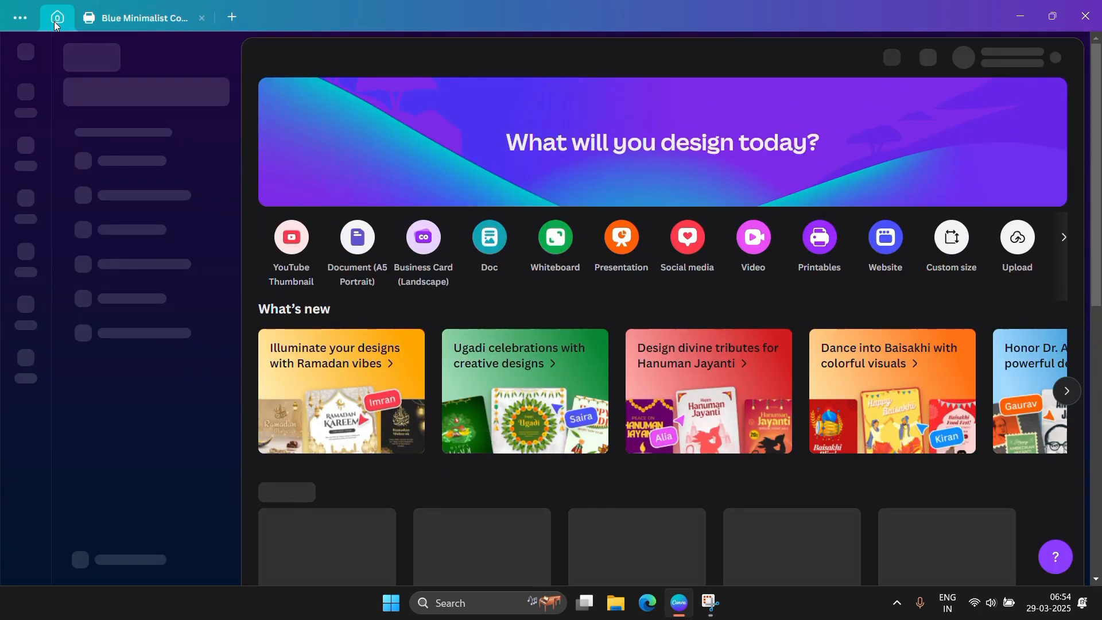
pyautogui.scroll(-2, 520, 353)
pyautogui.scroll(2, 521, 357)
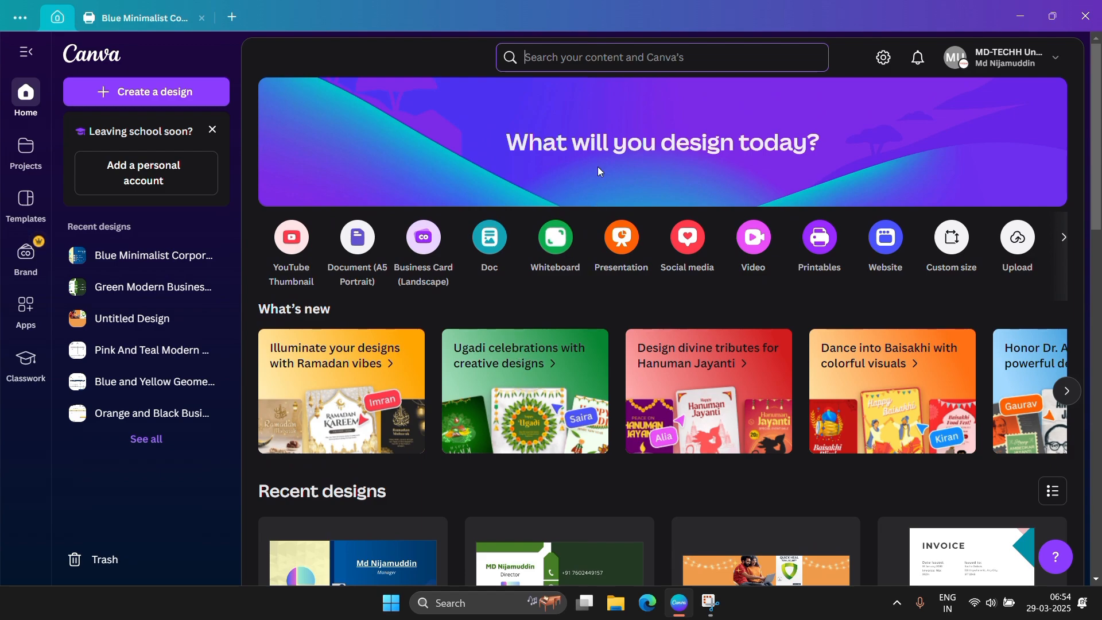
# Search for business card templates with 'busni' and scroll through the results.
pyautogui.click(641, 52)
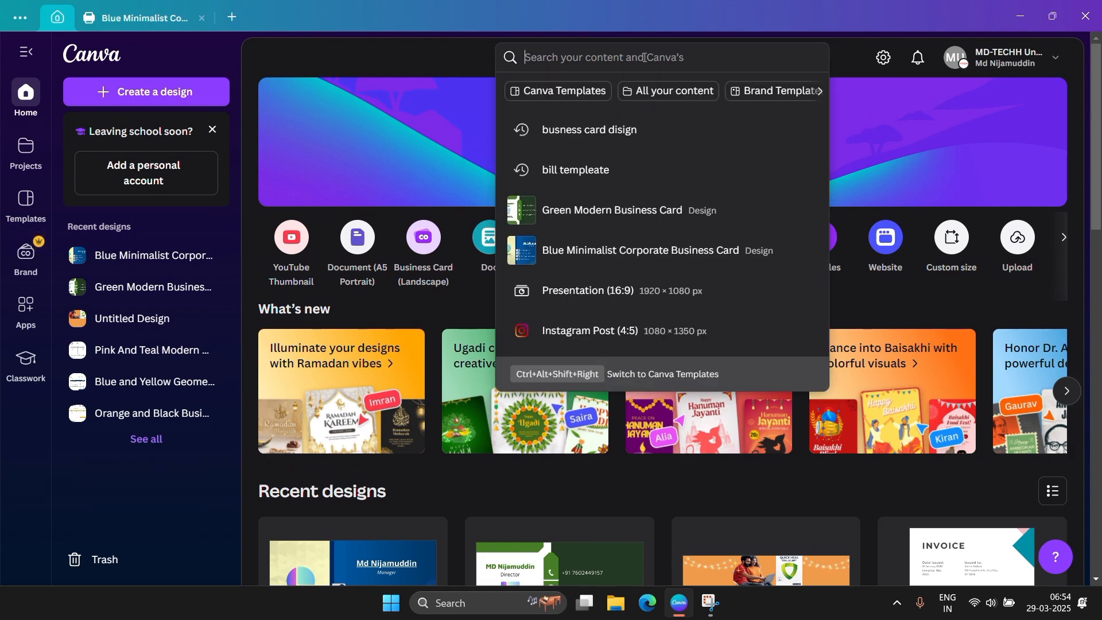
pyautogui.write('busni')
pyautogui.click(620, 167)
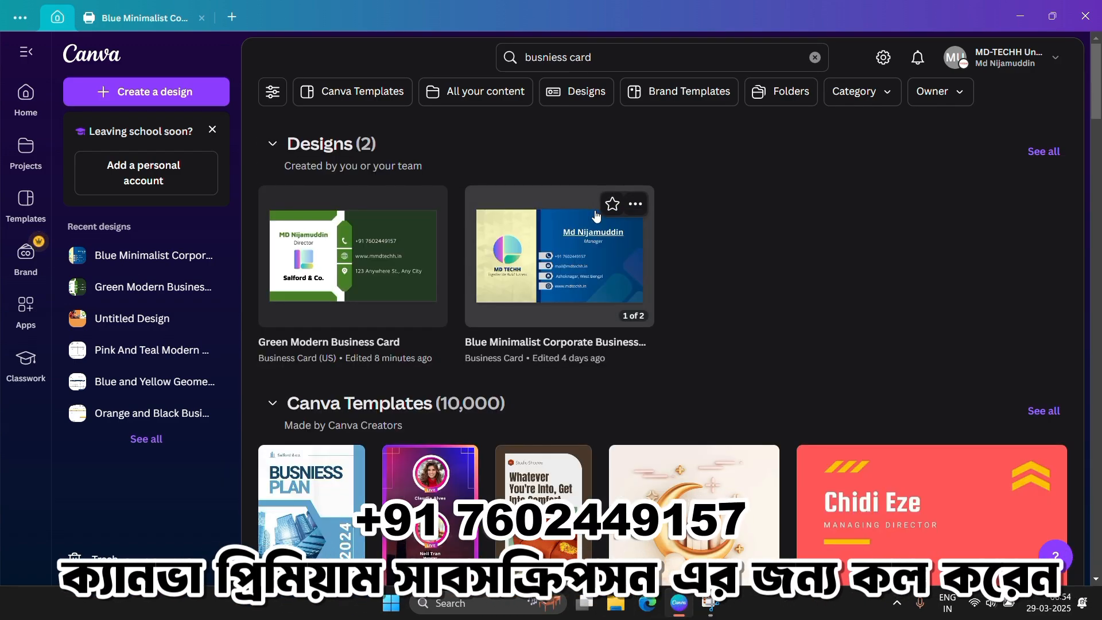
pyautogui.scroll(-6, 574, 287)
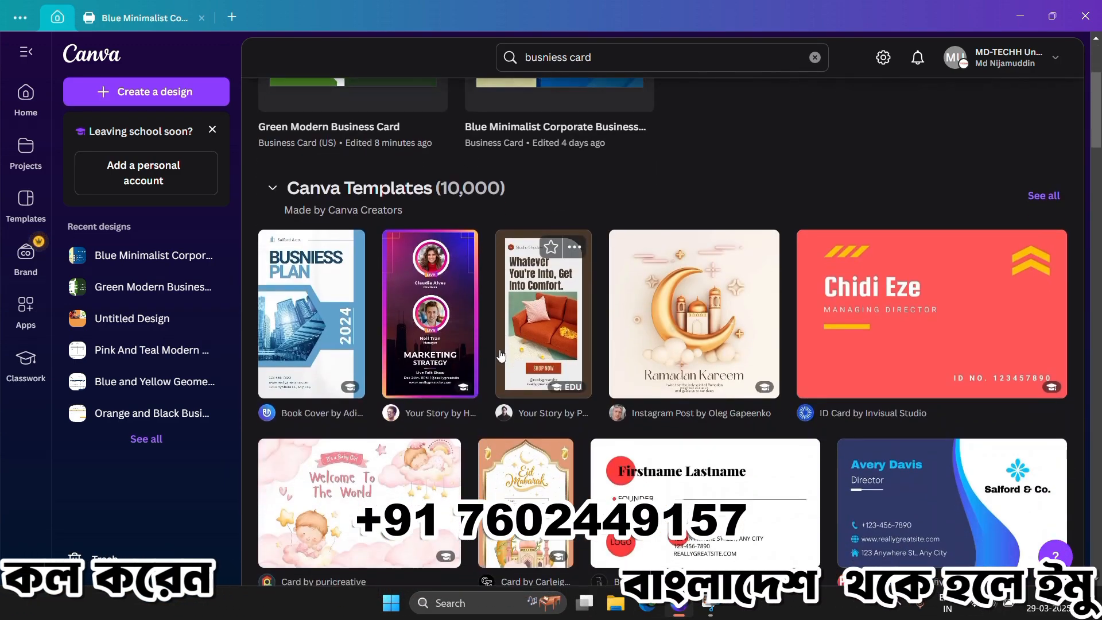
pyautogui.scroll(-7, 511, 347)
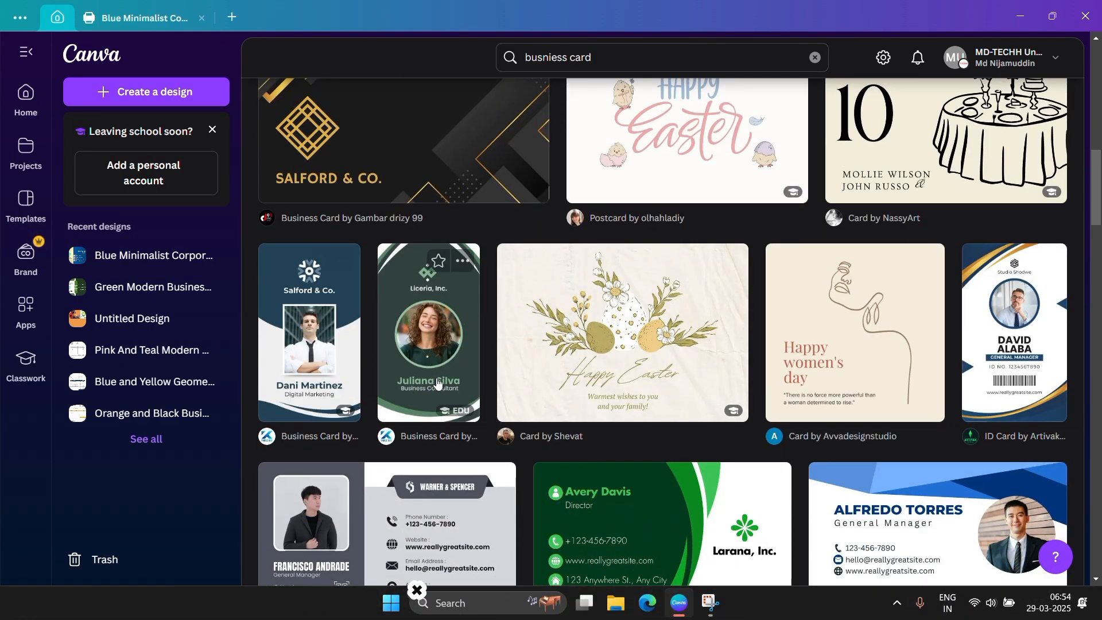
pyautogui.scroll(-4, 811, 356)
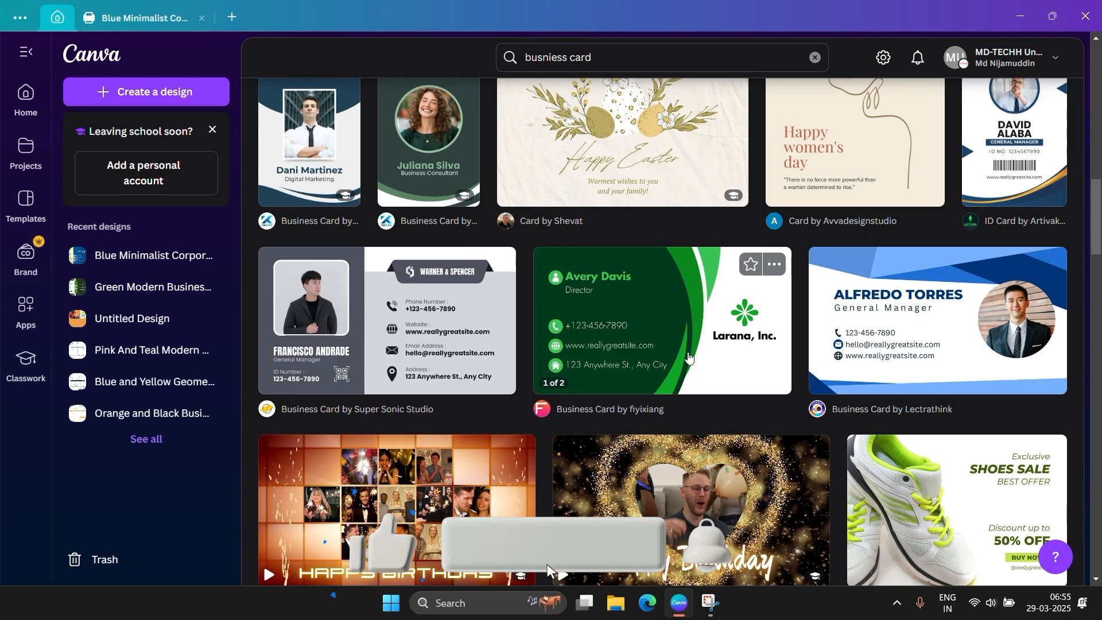
pyautogui.scroll(-6, 632, 356)
pyautogui.scroll(-6, 627, 351)
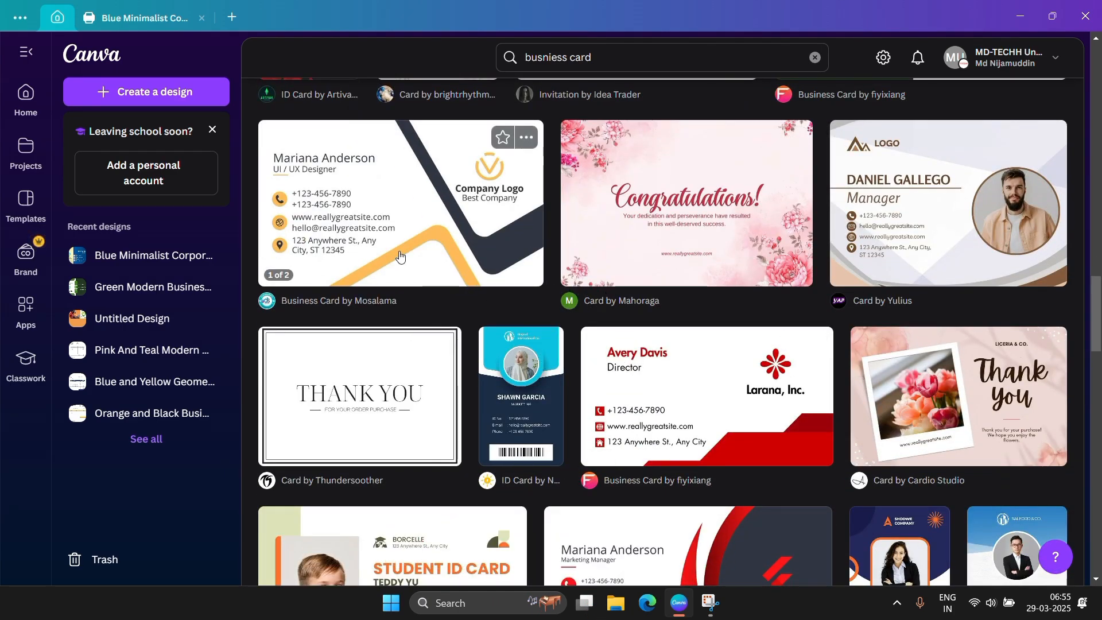
pyautogui.scroll(-7, 516, 264)
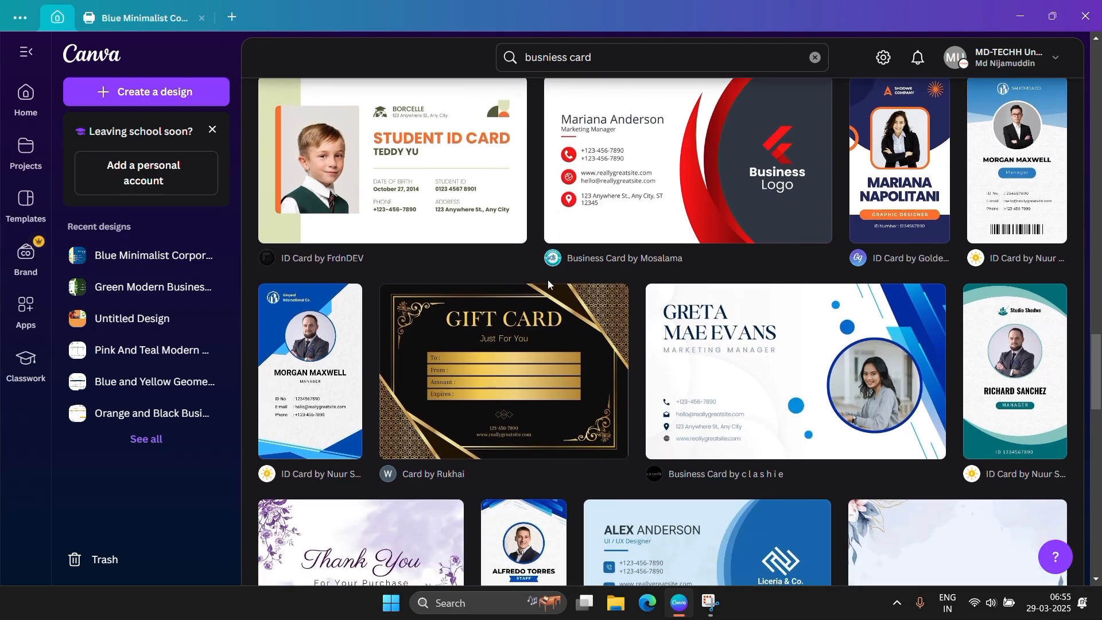
pyautogui.scroll(5, 548, 280)
pyautogui.scroll(-13, 550, 281)
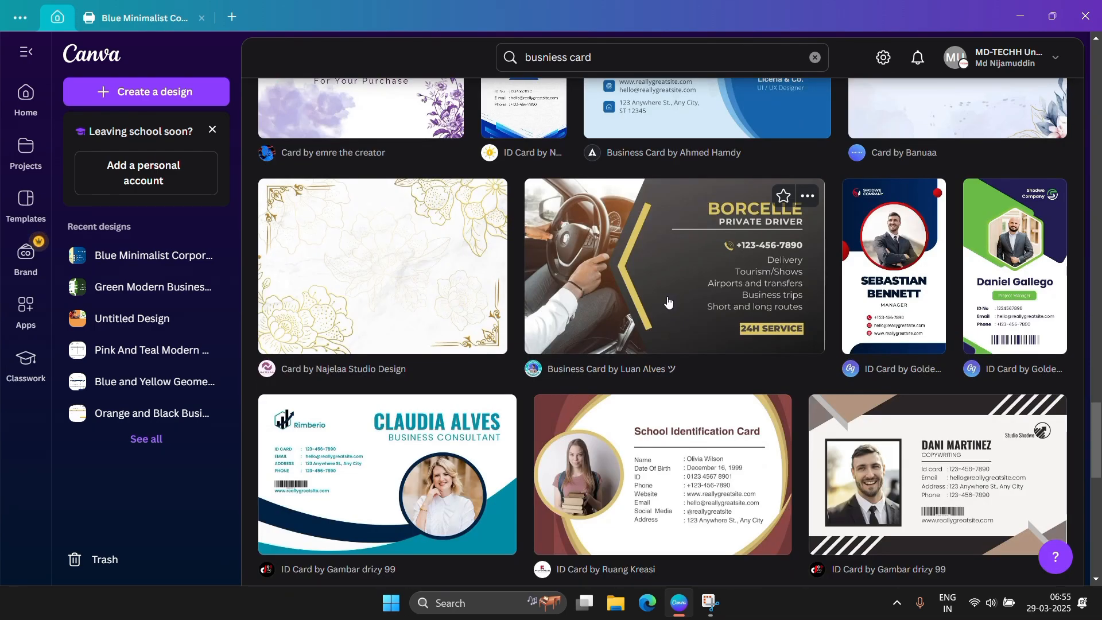
# Load more business card templates and scroll through the expanded results.
pyautogui.scroll(-10, 669, 303)
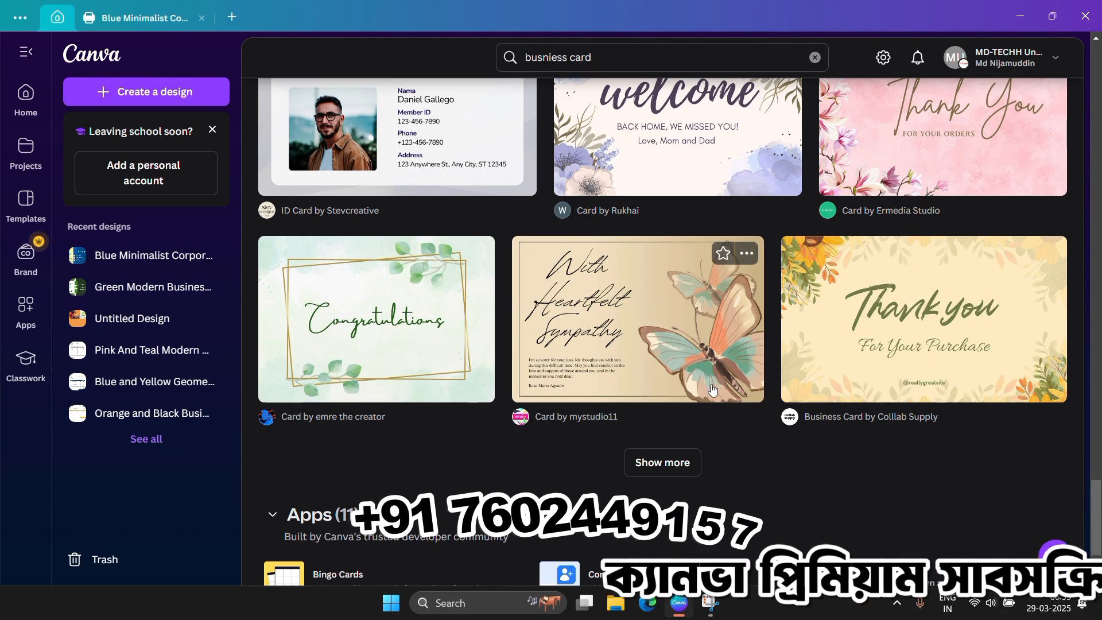
pyautogui.click(676, 472)
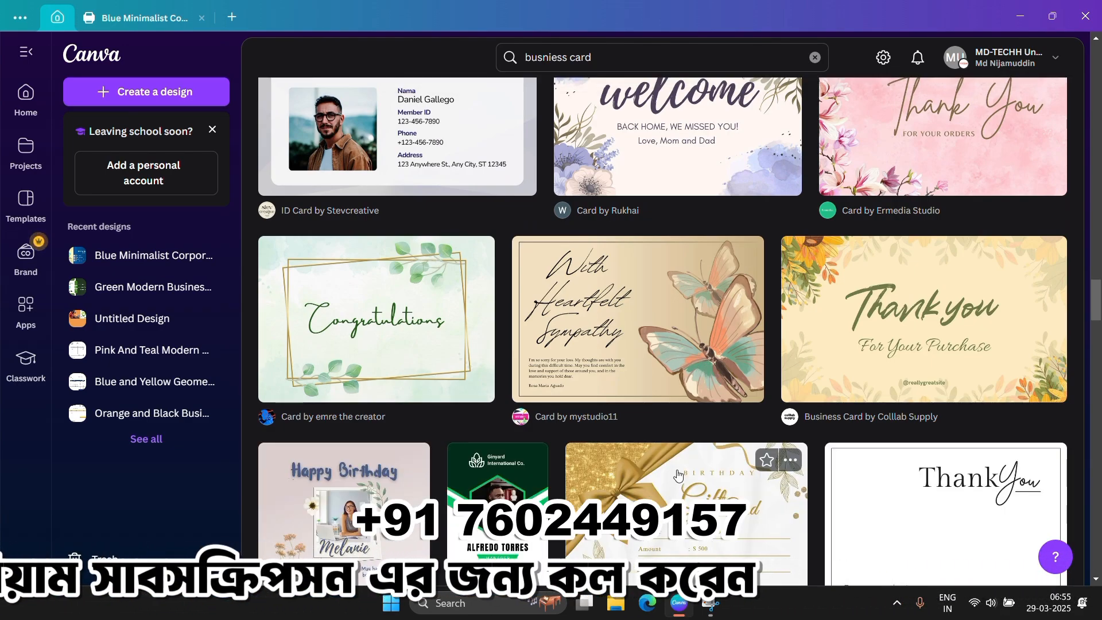
pyautogui.scroll(-15, 678, 474)
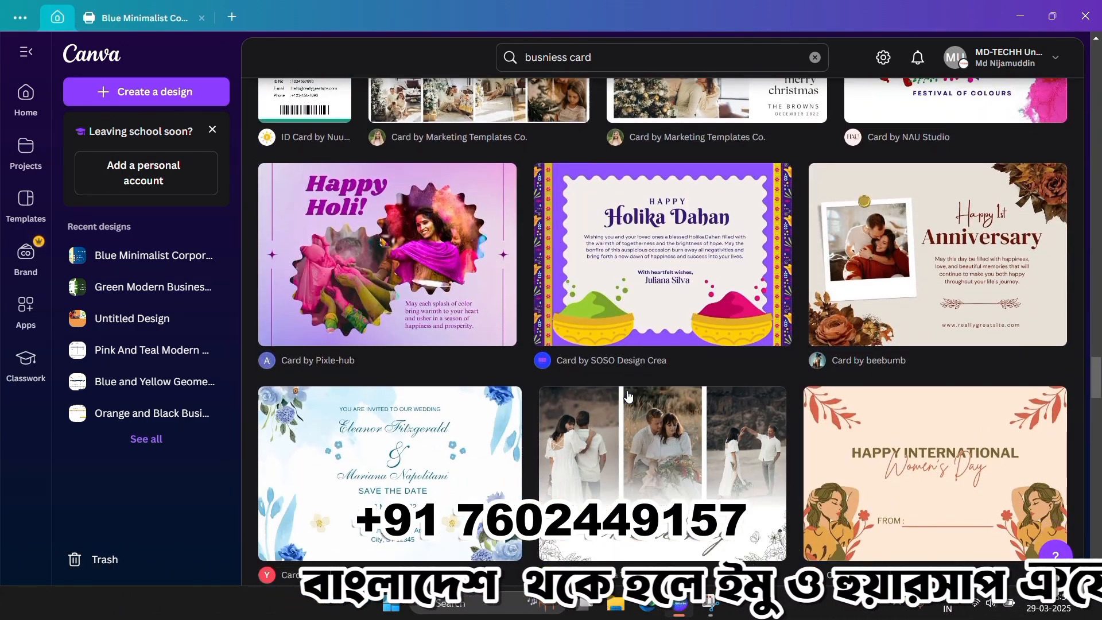
pyautogui.scroll(-7, 629, 396)
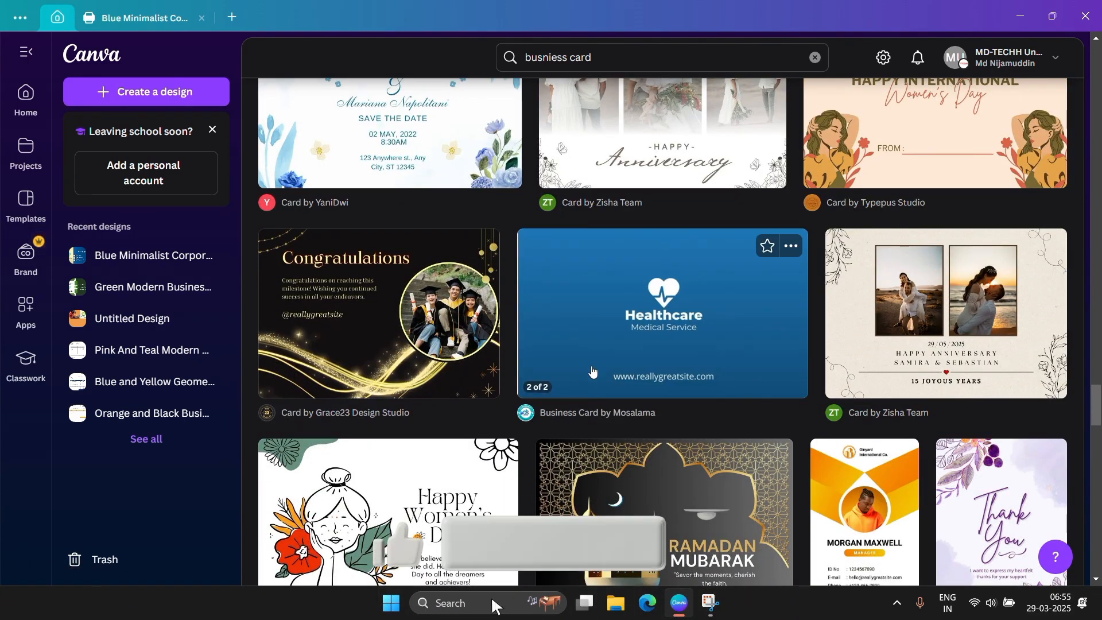
pyautogui.scroll(-5, 410, 373)
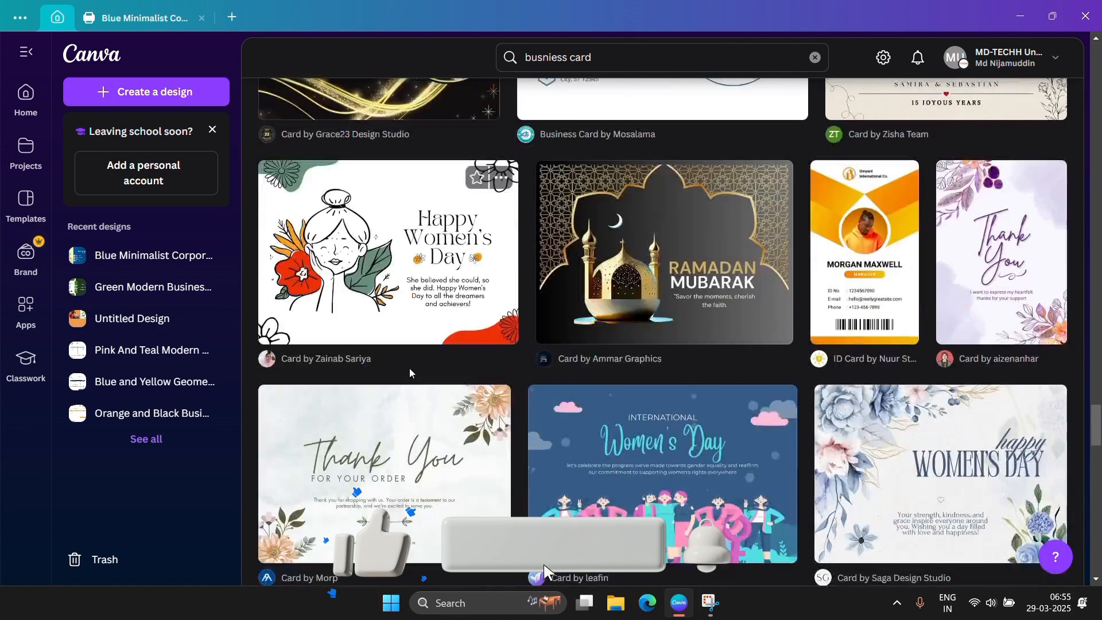
pyautogui.scroll(-14, 525, 402)
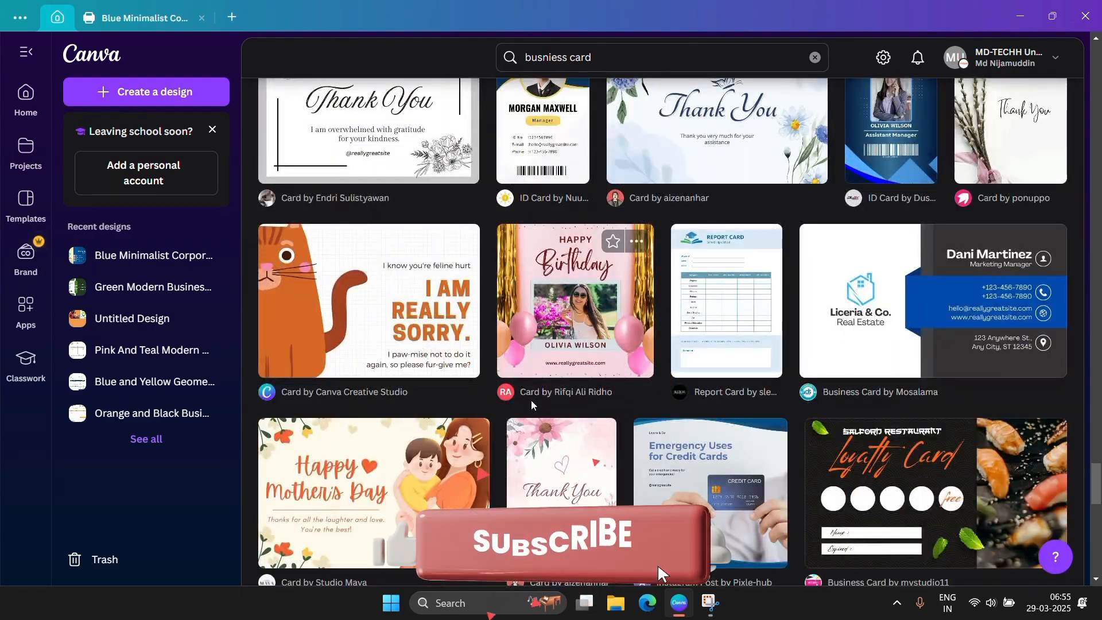
pyautogui.scroll(-2, 535, 405)
pyautogui.scroll(1, 565, 399)
pyautogui.scroll(-1, 705, 376)
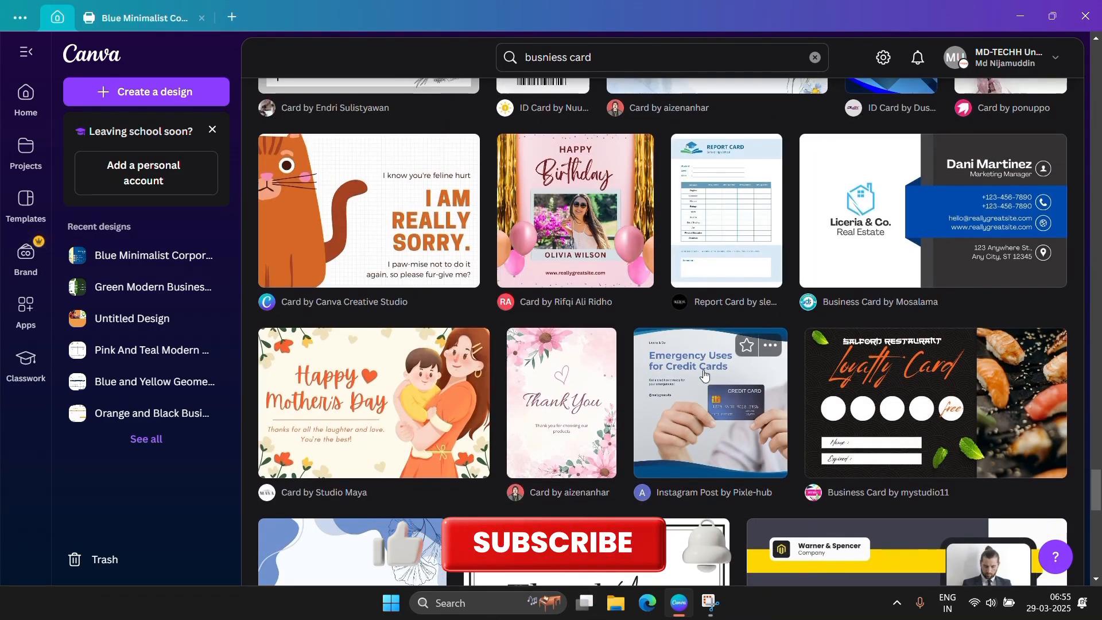
pyautogui.scroll(-3, 705, 374)
pyautogui.scroll(5, 705, 375)
pyautogui.scroll(-5, 705, 374)
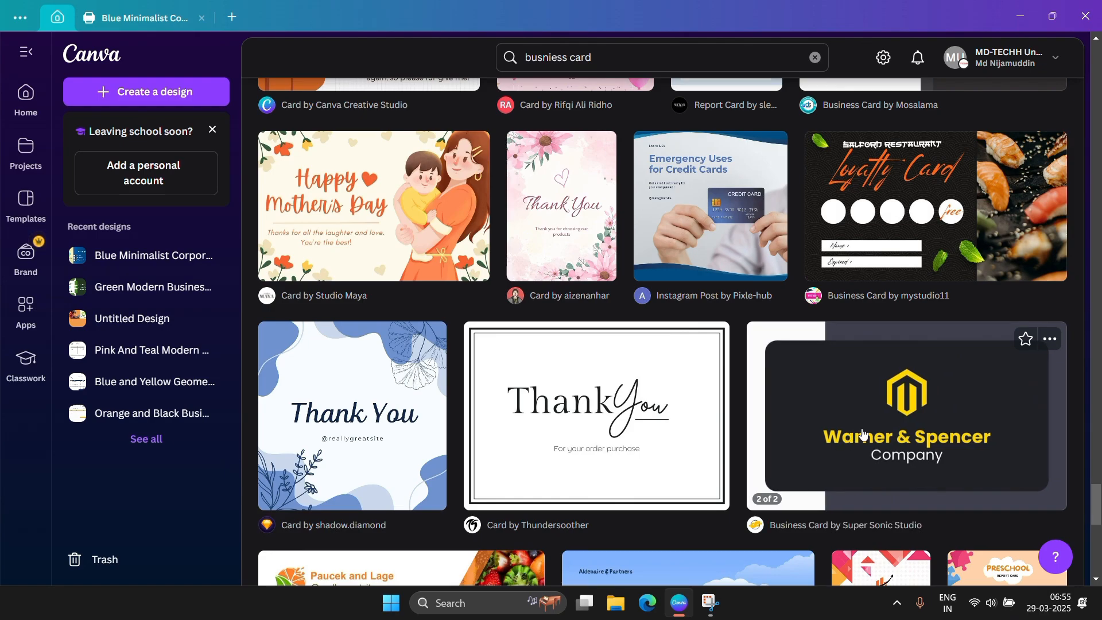
pyautogui.scroll(-7, 858, 431)
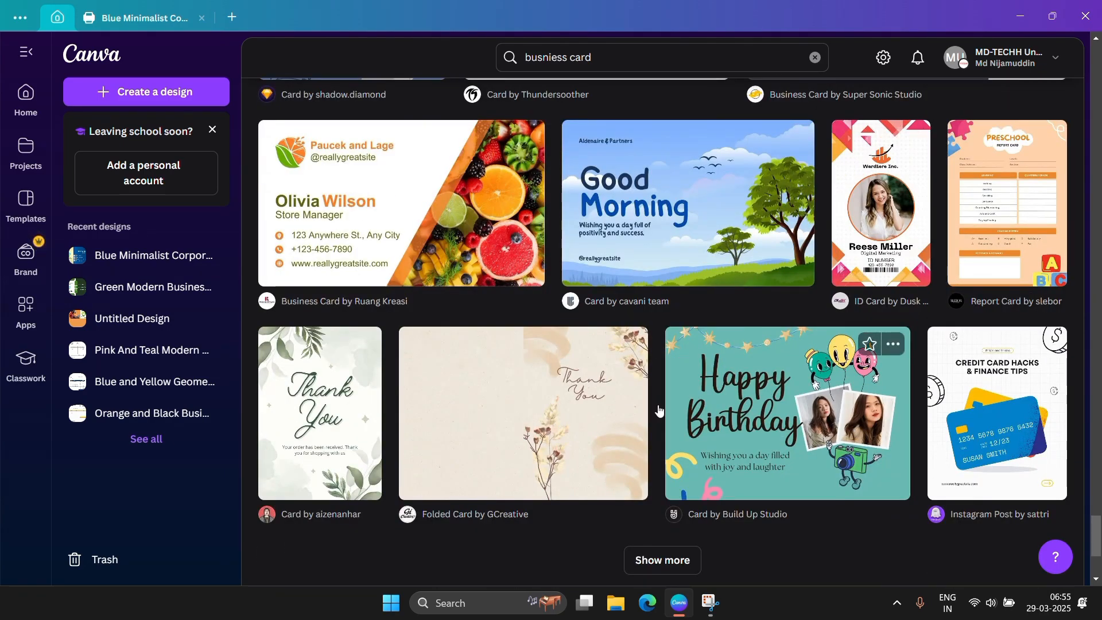
pyautogui.scroll(-4, 515, 244)
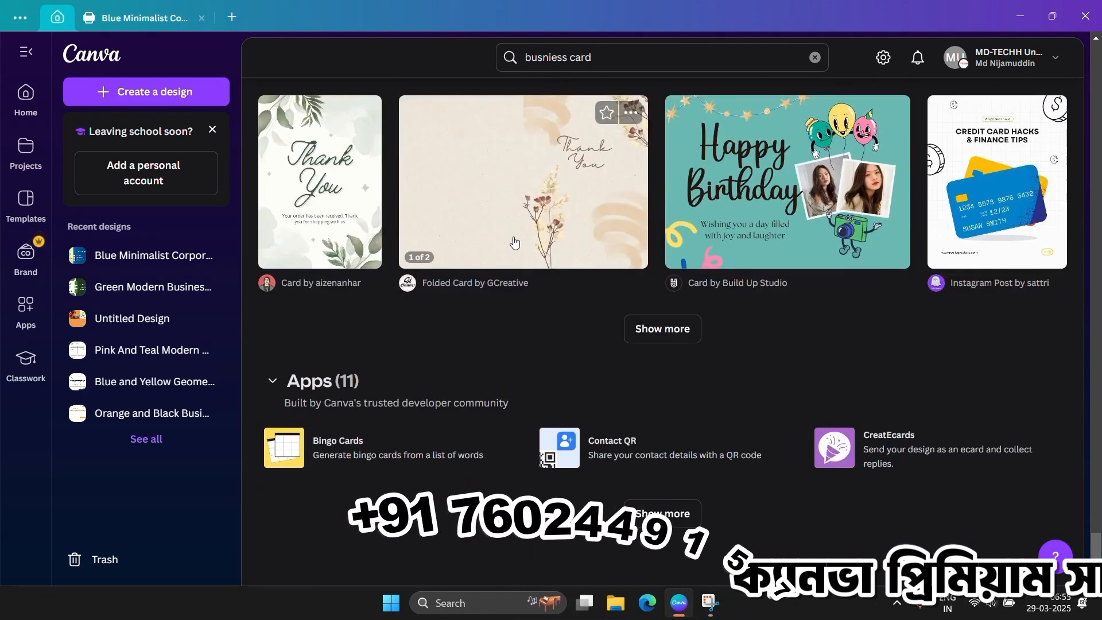
# Load further results and open the red-and-black Creative Modern business card template.
pyautogui.click(676, 336)
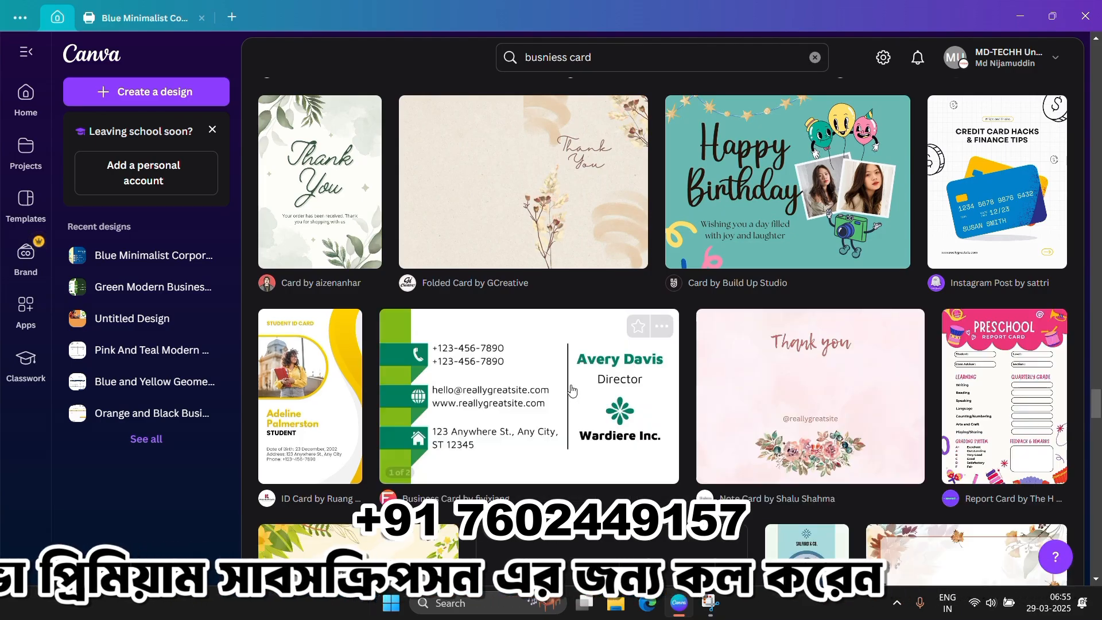
pyautogui.scroll(-8, 573, 390)
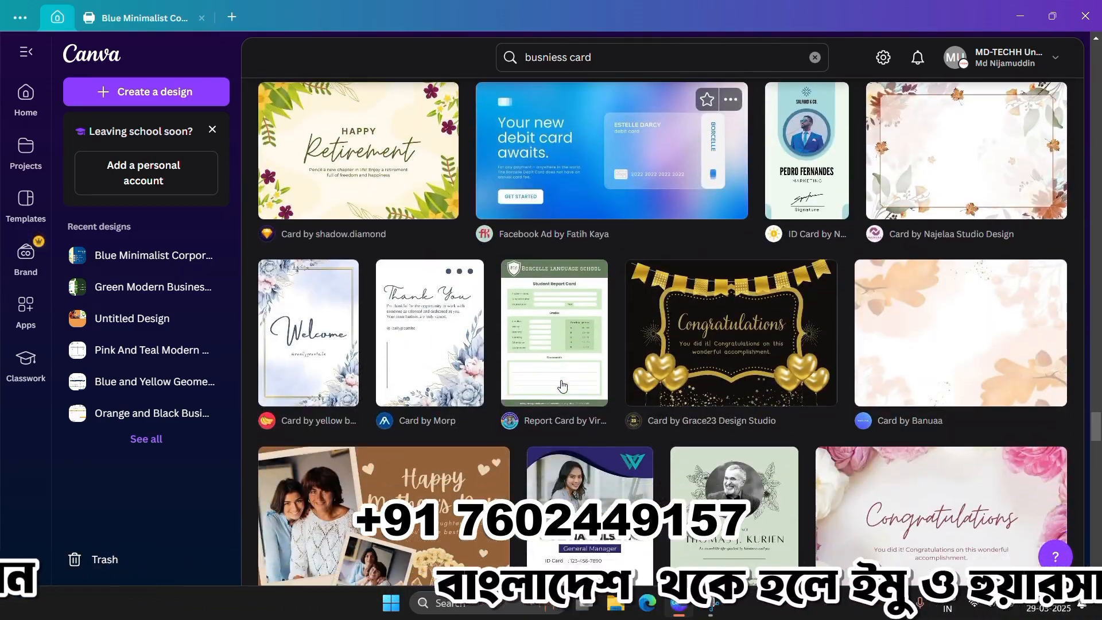
pyautogui.scroll(-10, 563, 386)
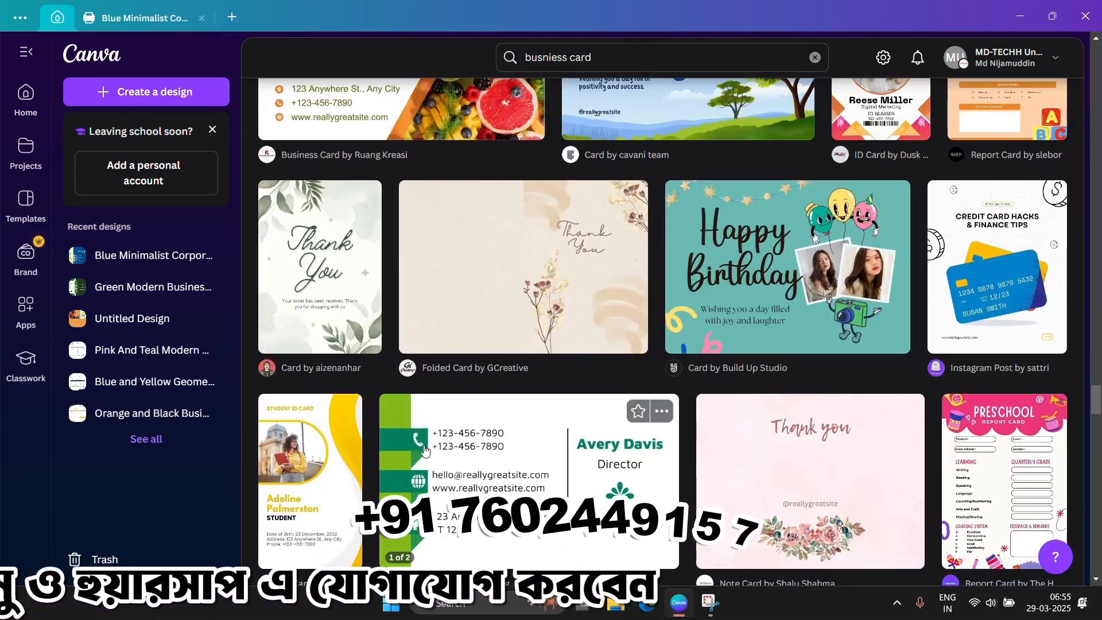
pyautogui.scroll(-15, 425, 450)
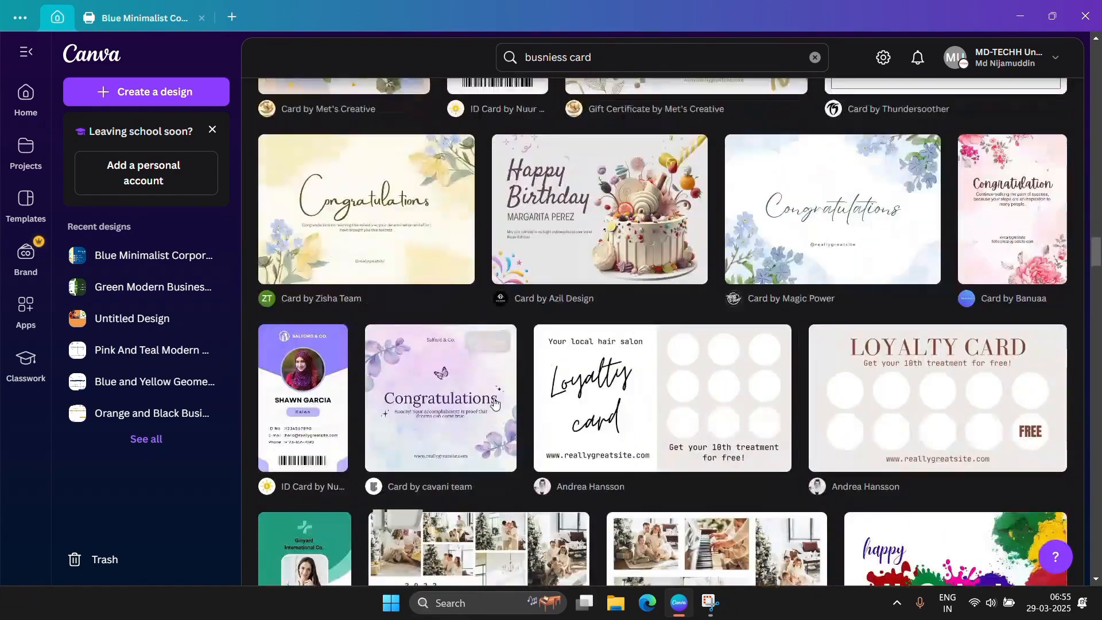
pyautogui.scroll(-15, 495, 404)
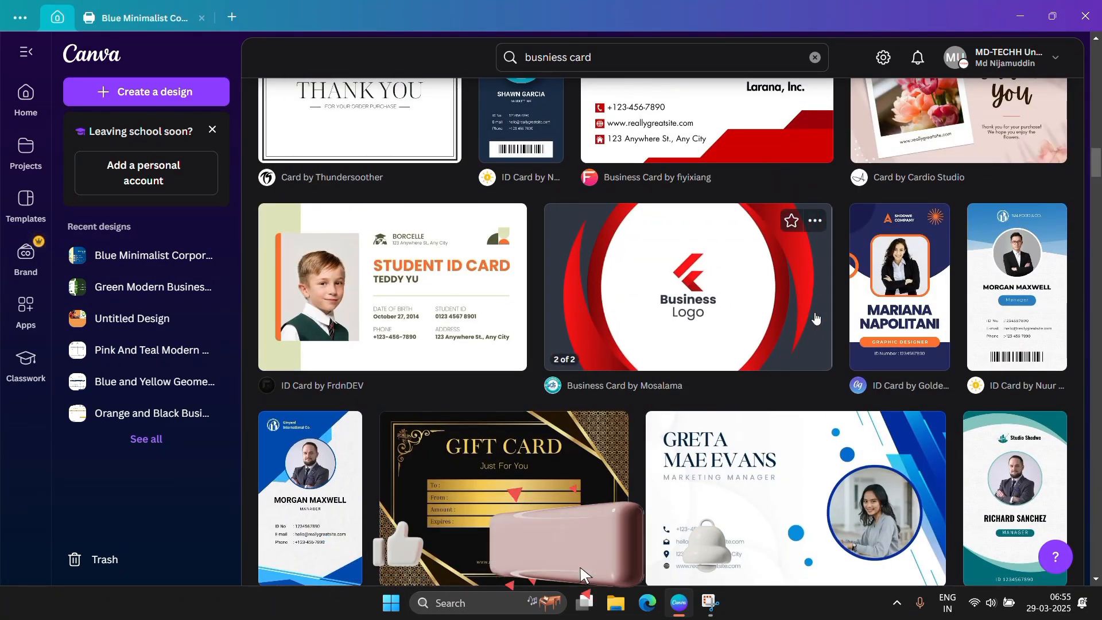
pyautogui.scroll(1, 698, 318)
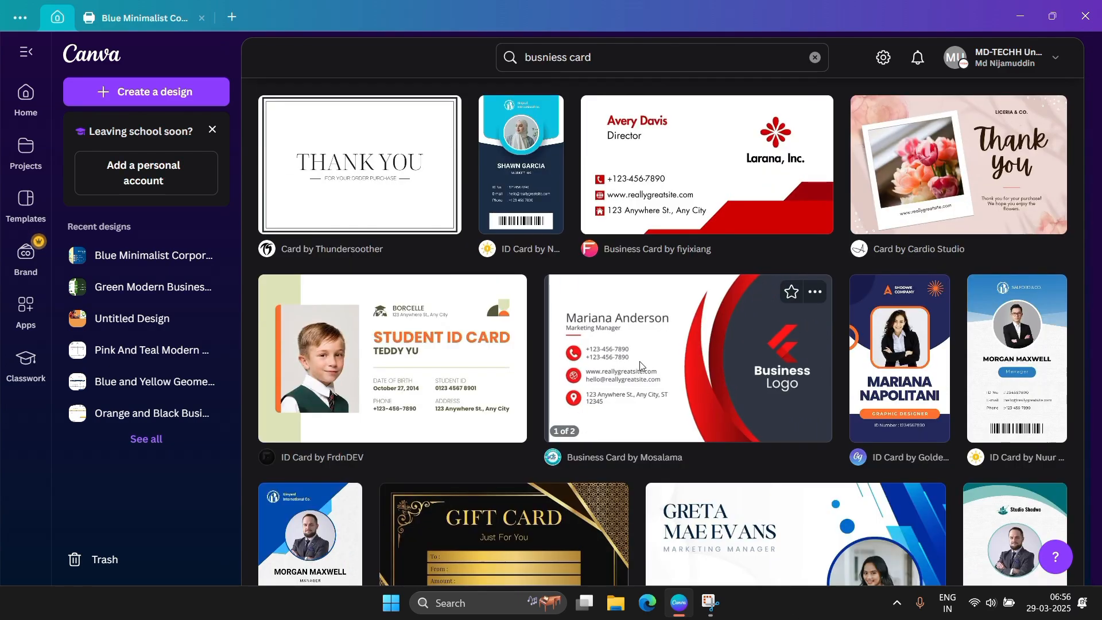
pyautogui.click(641, 366)
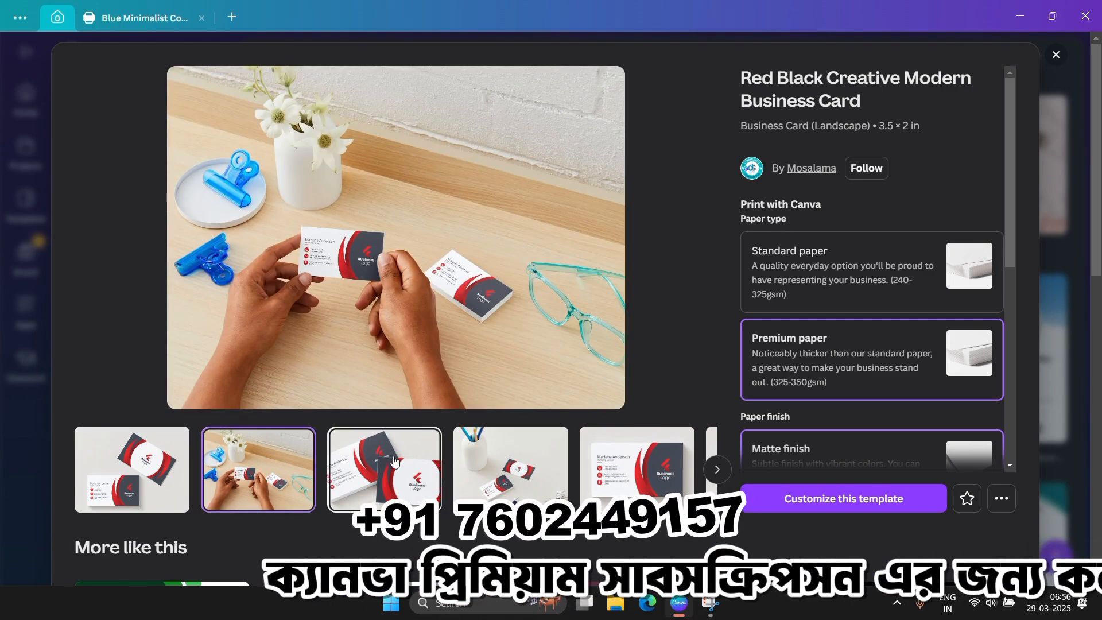
# Preview another mockup photo, then customize the template in a new editor tab.
pyautogui.click(510, 462)
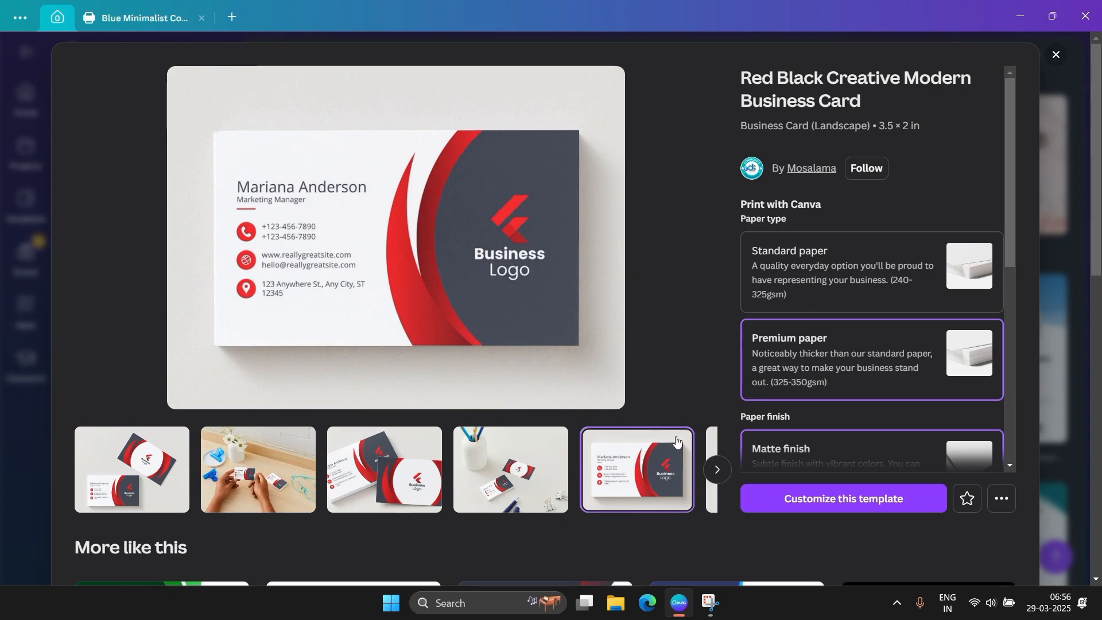
pyautogui.click(827, 505)
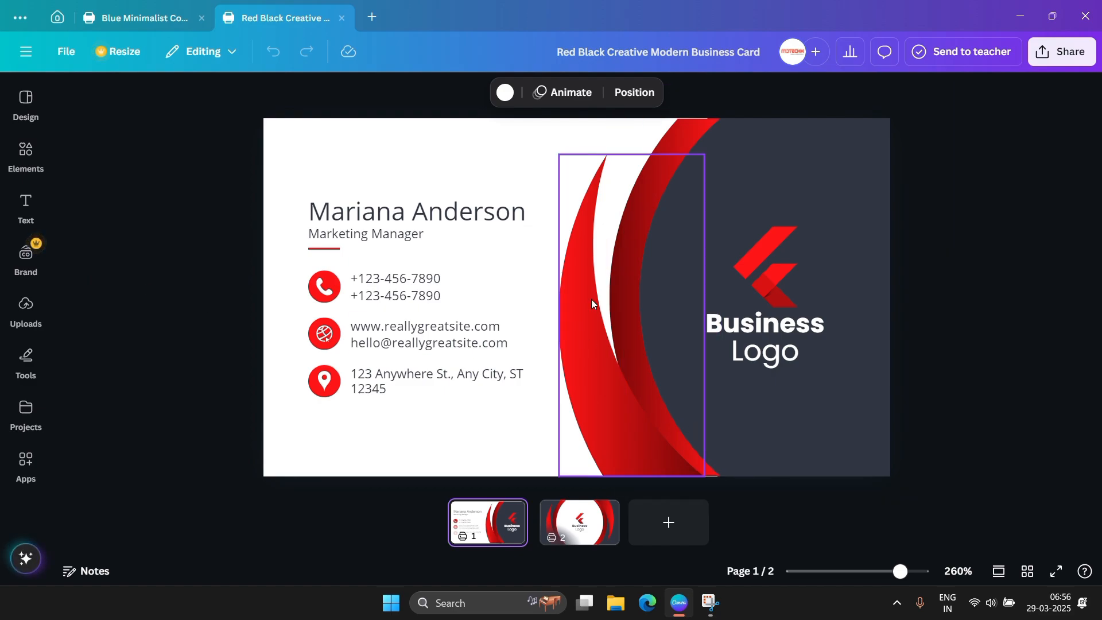
# Replace the placeholder name on the front with MD TECHH and select it.
pyautogui.doubleClick(455, 222)
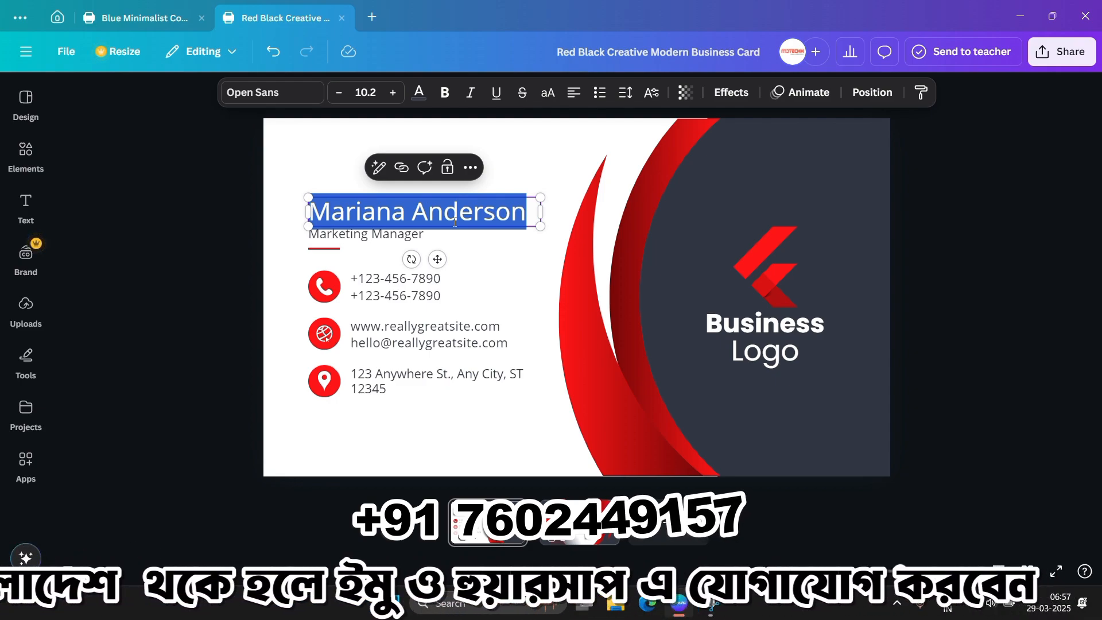
pyautogui.write('M')
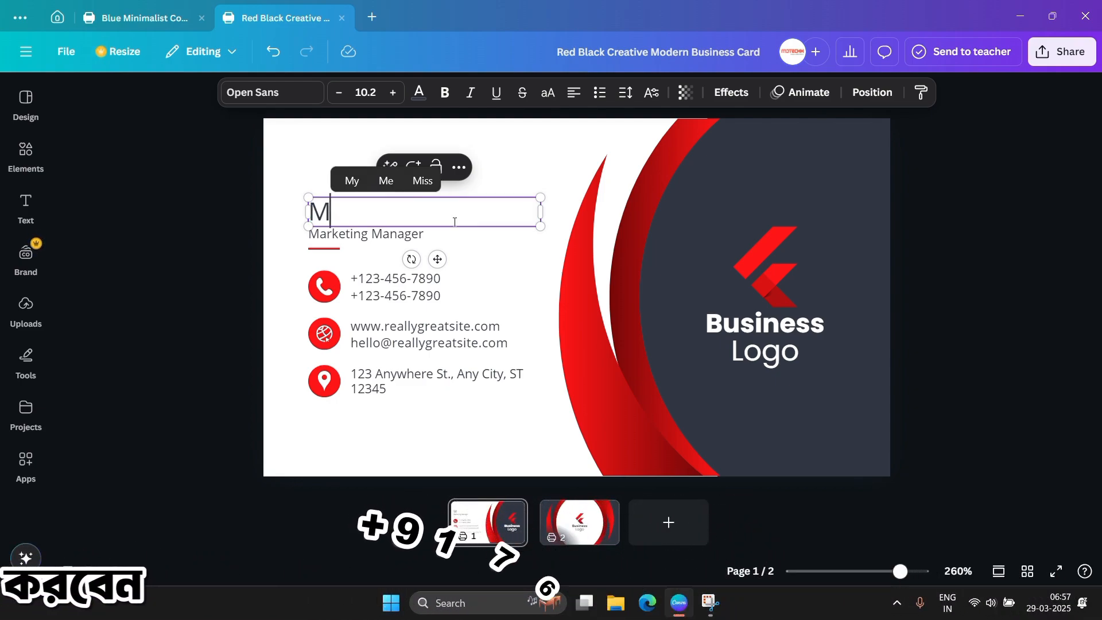
pyautogui.write('D TECHH')
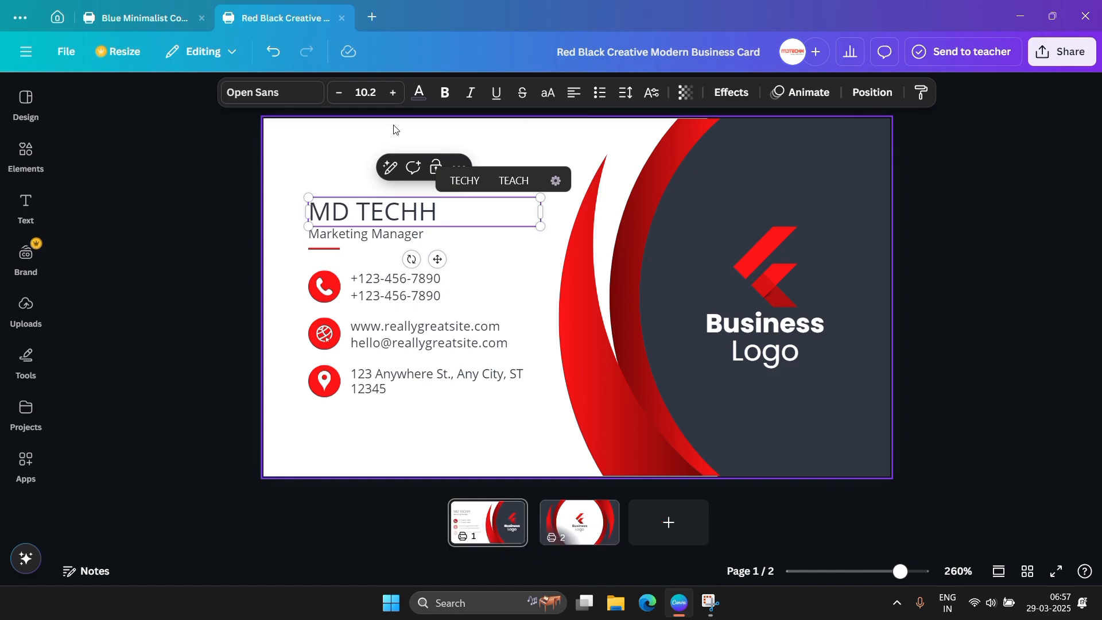
pyautogui.tripleClick(359, 213)
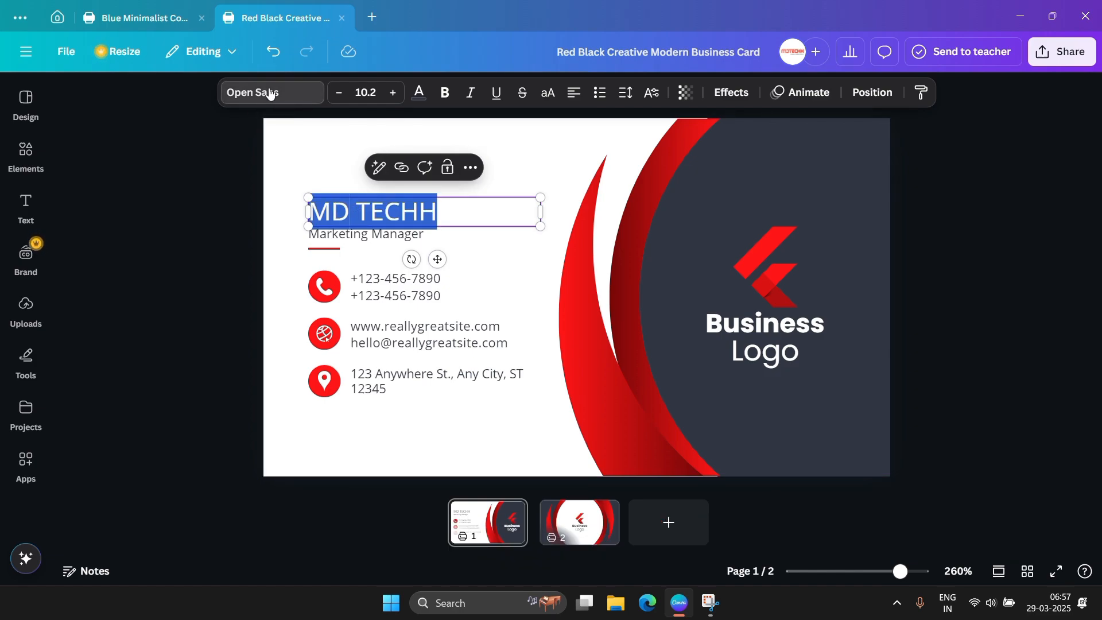
# Browse fonts, try Gagalin, then apply Archivo Black to the MD TECHH name.
pyautogui.click(246, 95)
pyautogui.scroll(-10, 197, 308)
pyautogui.scroll(-10, 197, 307)
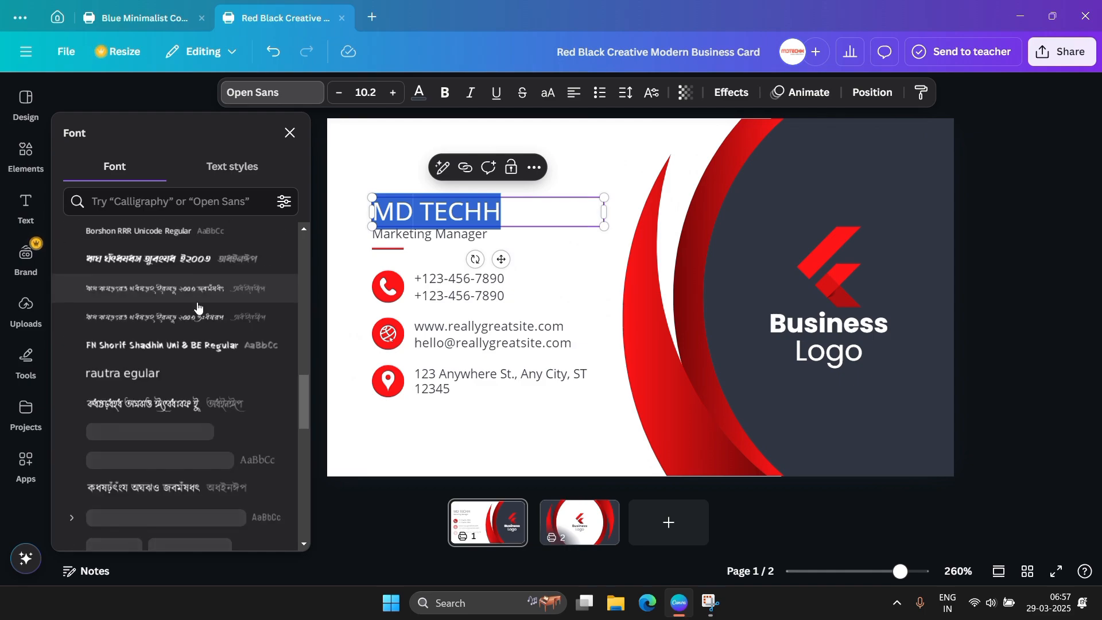
pyautogui.scroll(10, 199, 303)
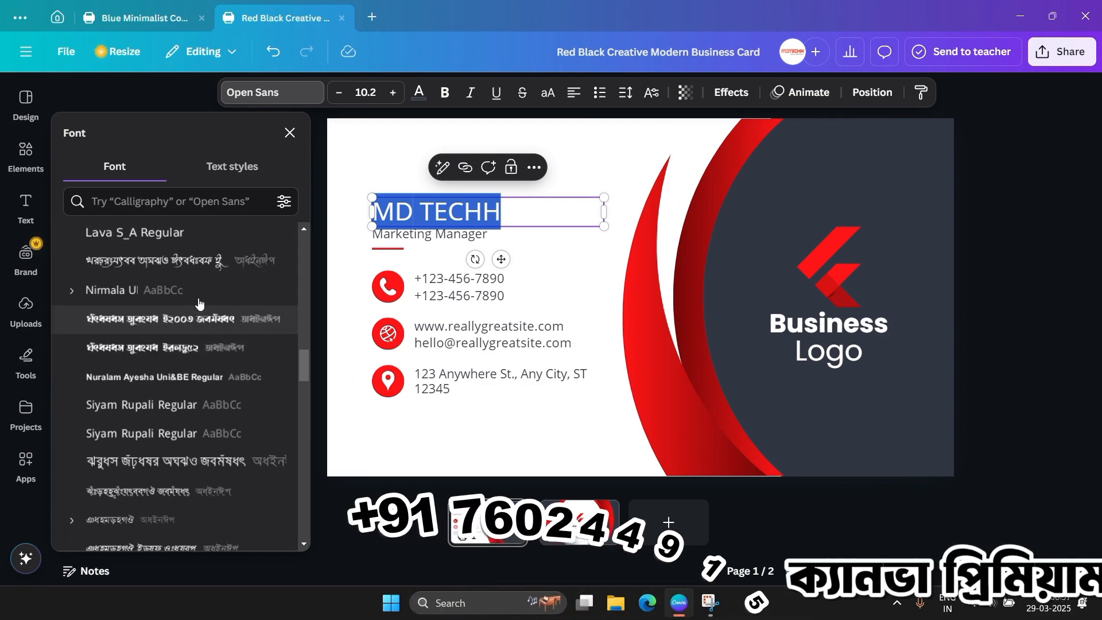
pyautogui.scroll(2, 207, 373)
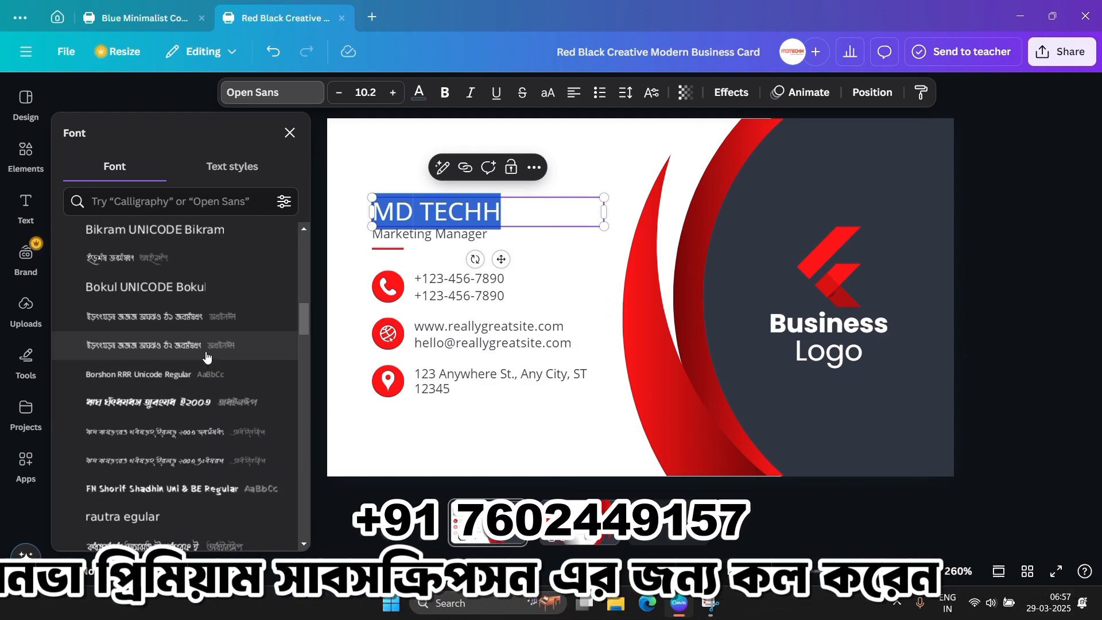
pyautogui.scroll(-5, 183, 359)
pyautogui.scroll(-15, 183, 359)
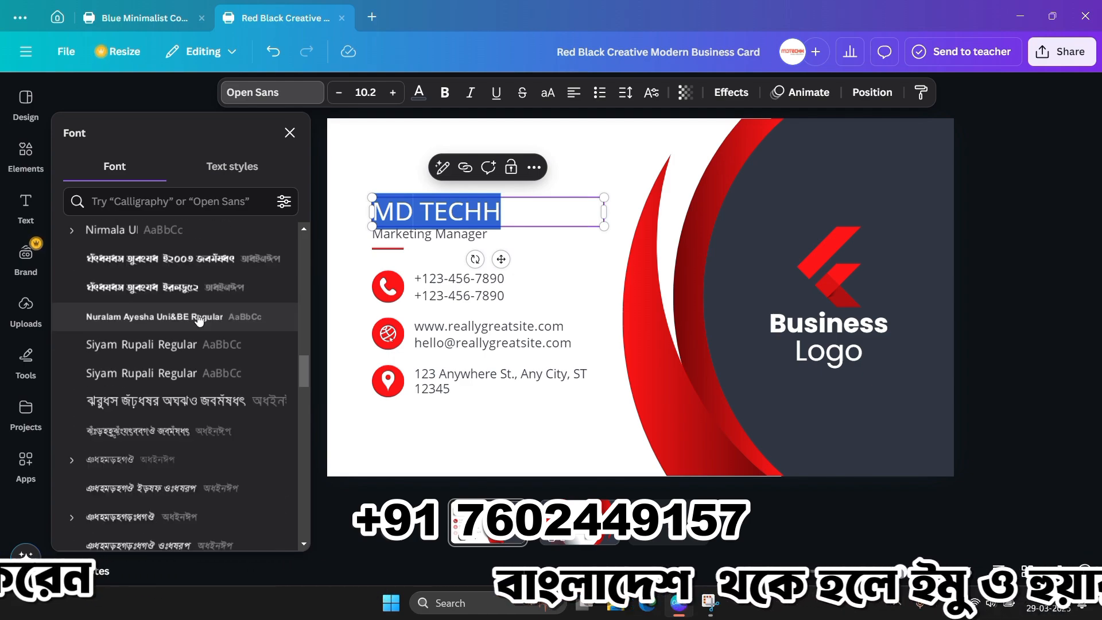
pyautogui.scroll(-2, 197, 315)
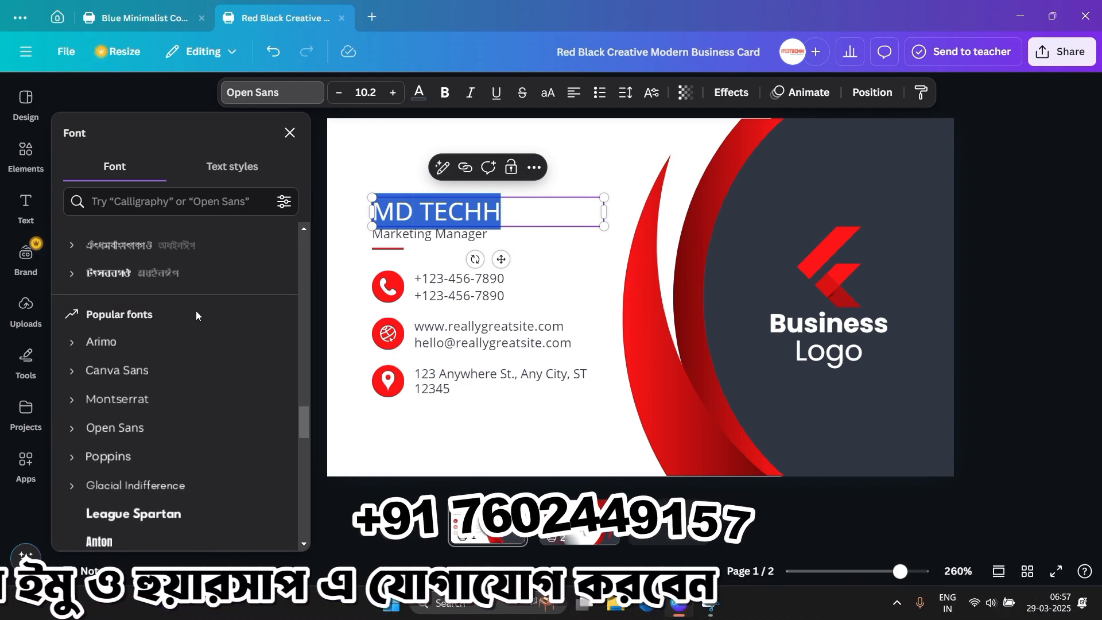
pyautogui.scroll(8, 207, 344)
pyautogui.scroll(2, 224, 369)
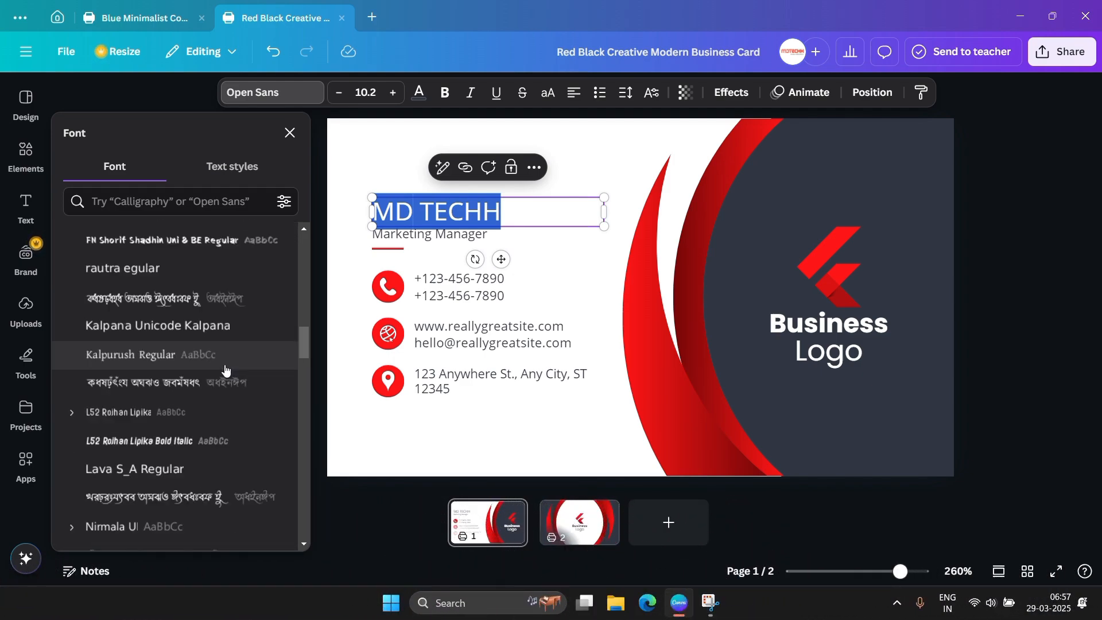
pyautogui.scroll(-12, 224, 370)
pyautogui.scroll(-2, 224, 372)
pyautogui.click(168, 440)
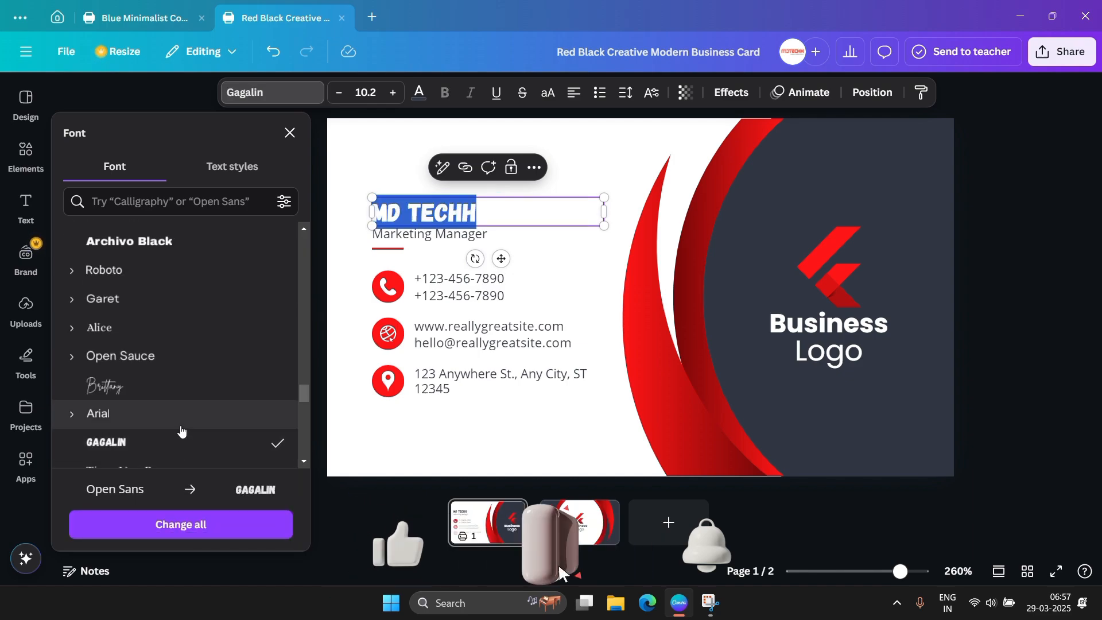
pyautogui.click(170, 244)
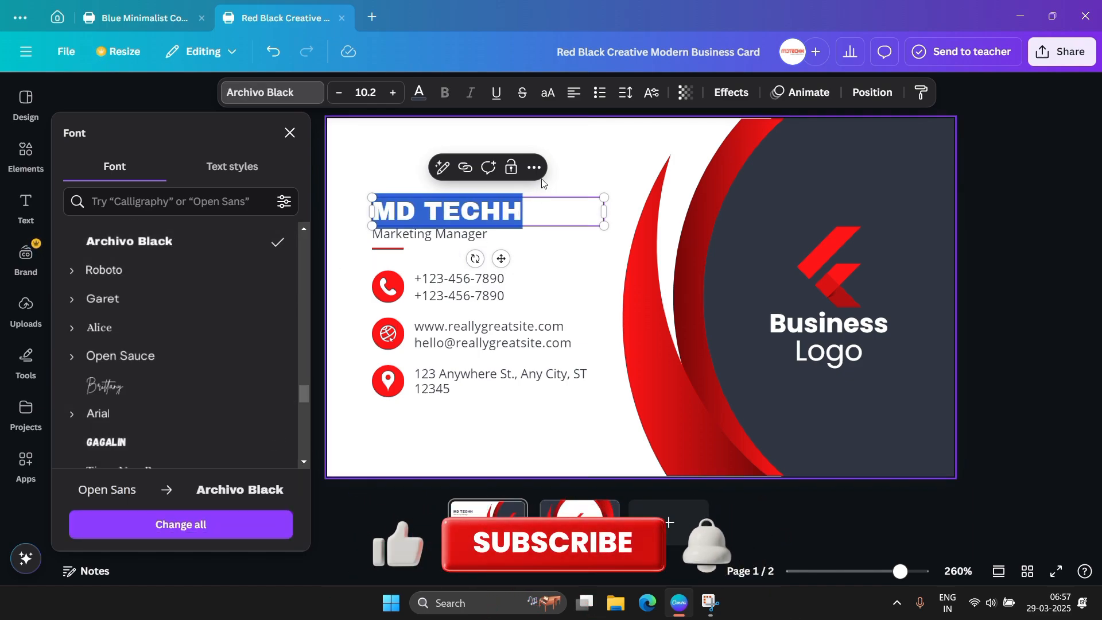
pyautogui.click(314, 309)
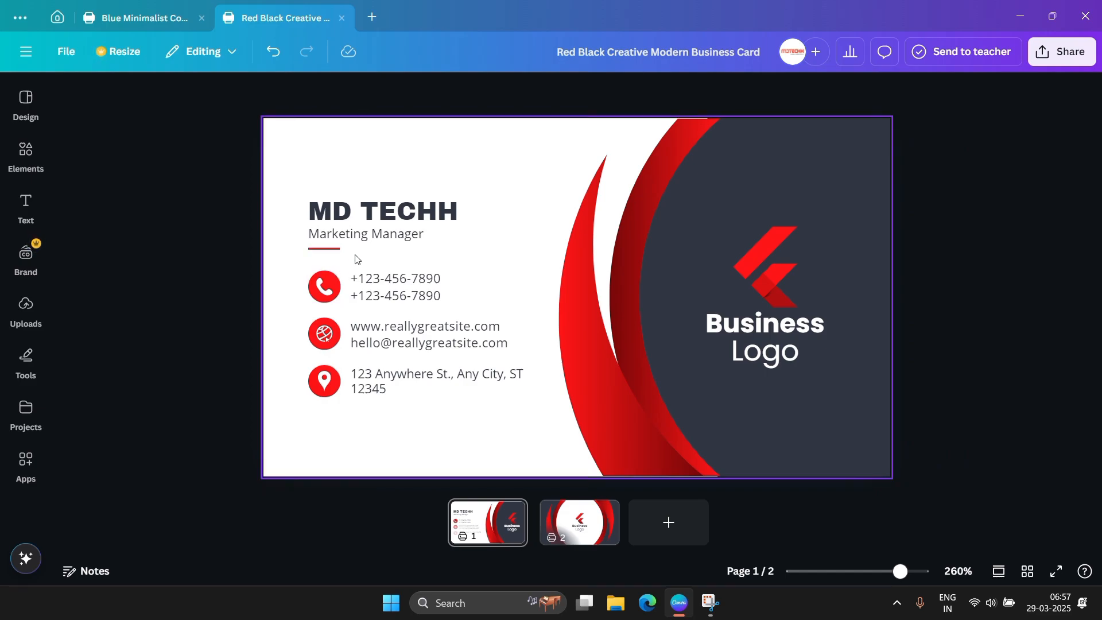
# Enter the new contact phone number, with +91 code, on two lines of the phone text.
pyautogui.click(376, 245)
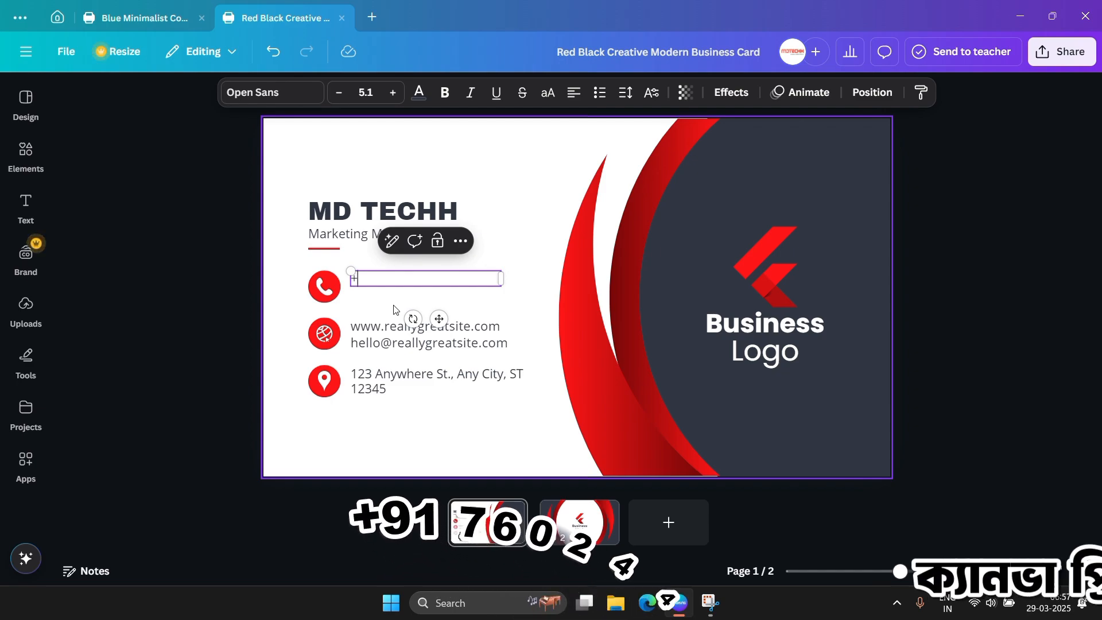
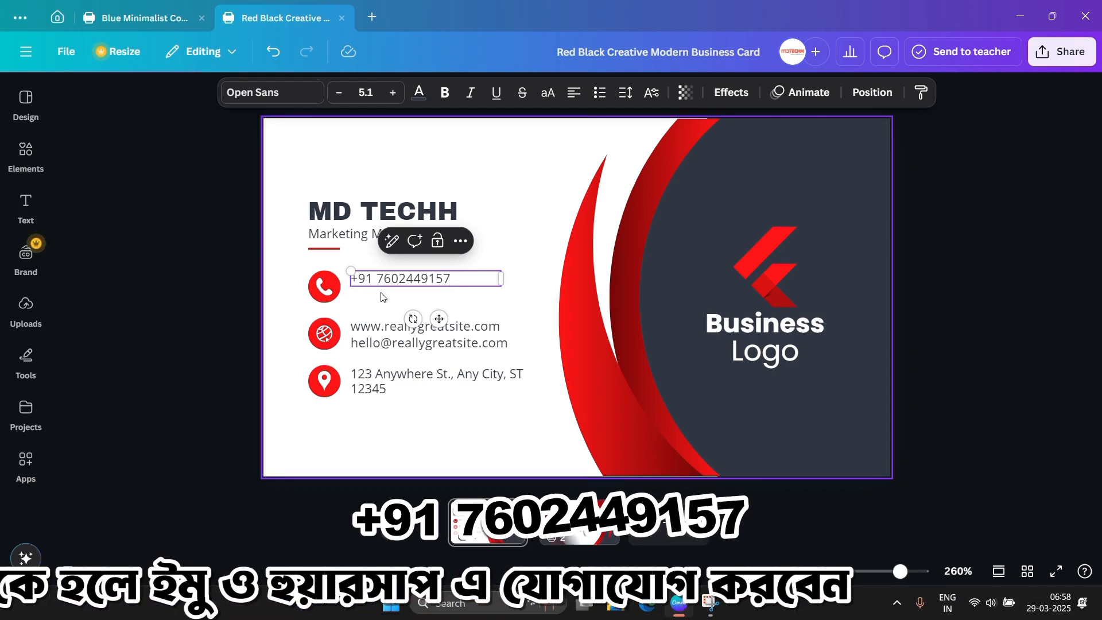
pyautogui.press('Return')
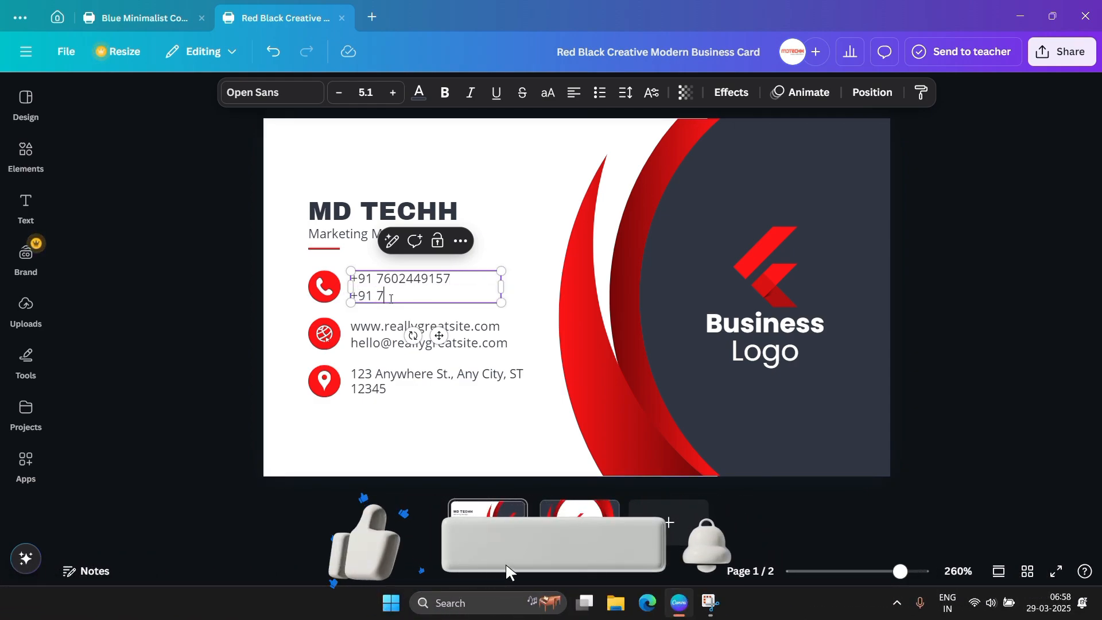
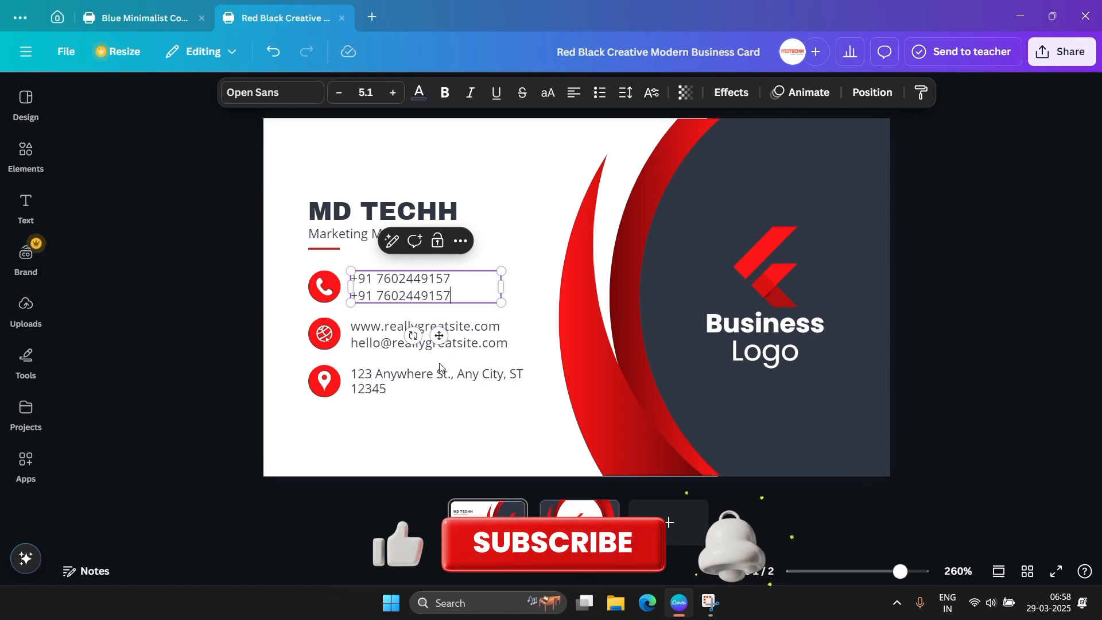